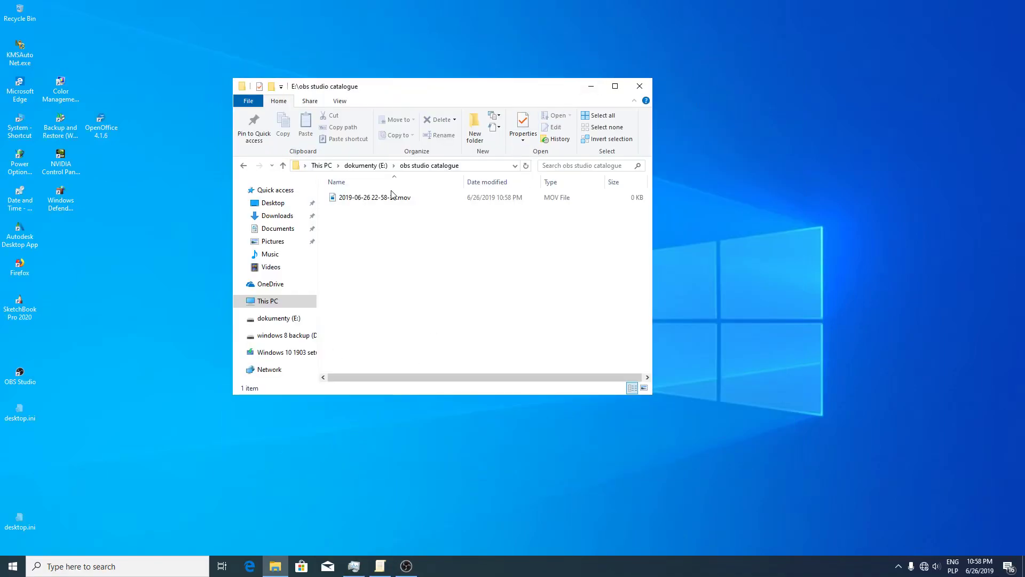
- Minimize File Explorer and the Local Group Policy Editor, leaving only the desktop visible
left_click(320, 165)
left_click(590, 86)
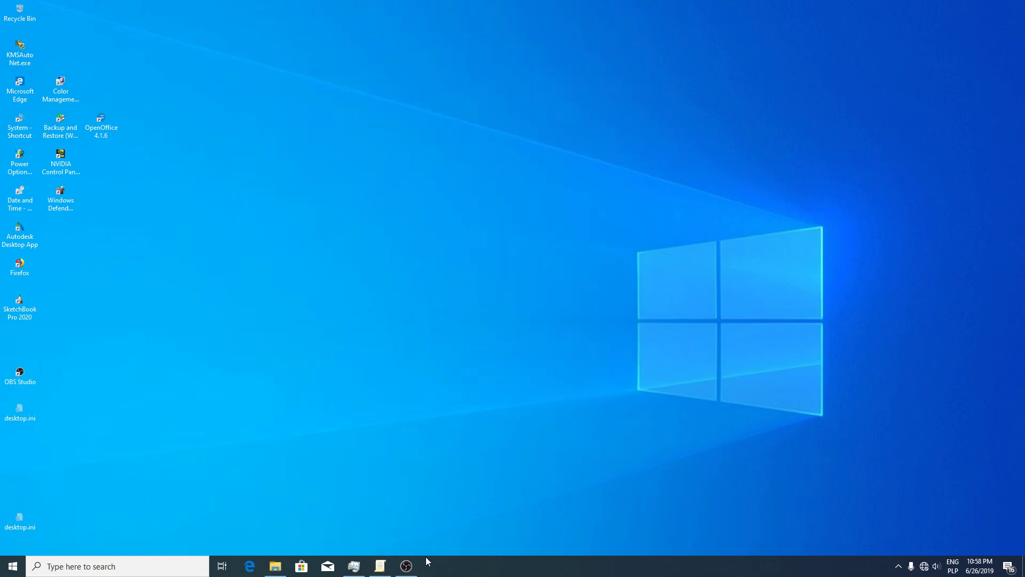
left_click(380, 566)
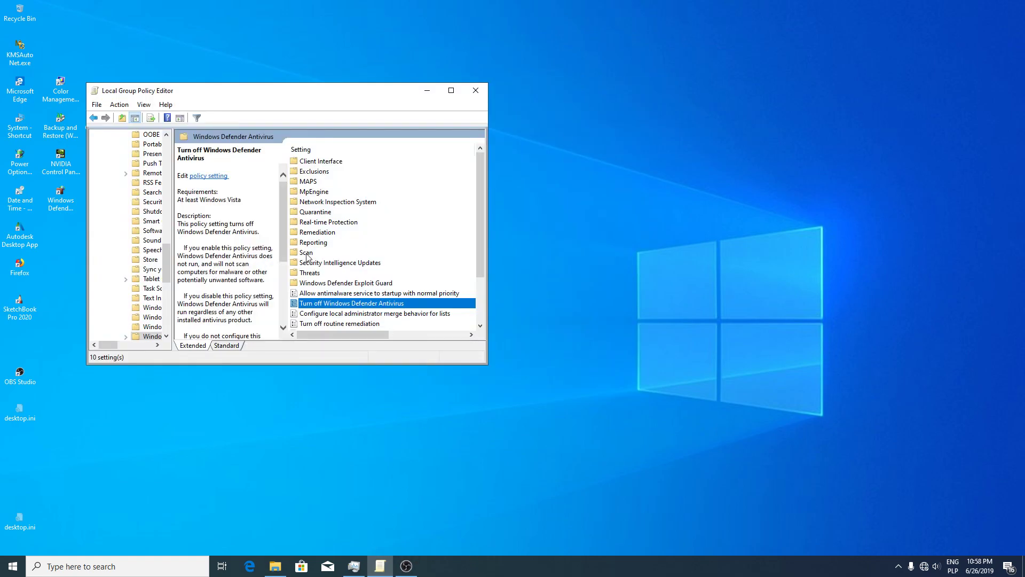
left_click(424, 90)
left_click(2, 572)
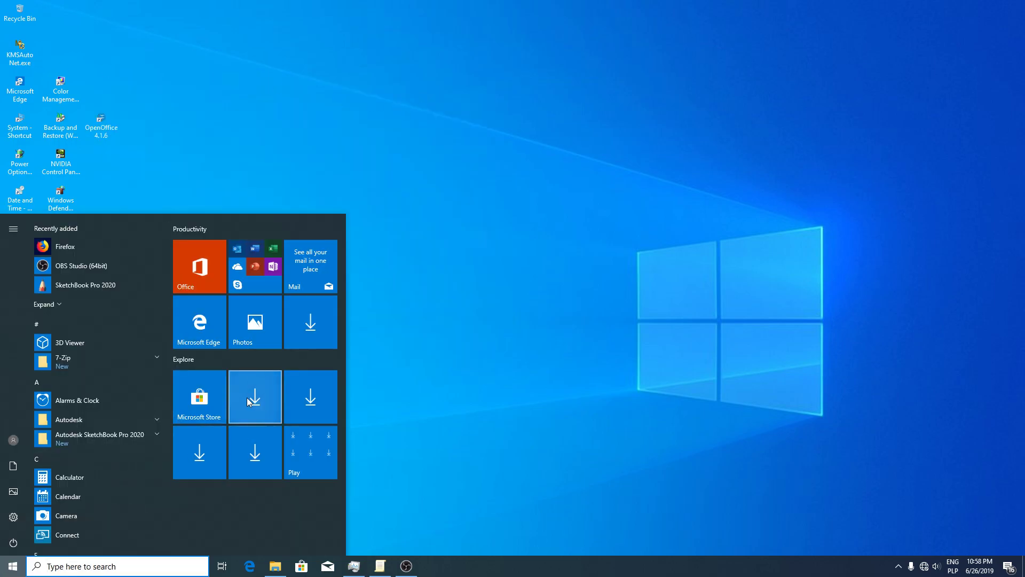
left_click(443, 350)
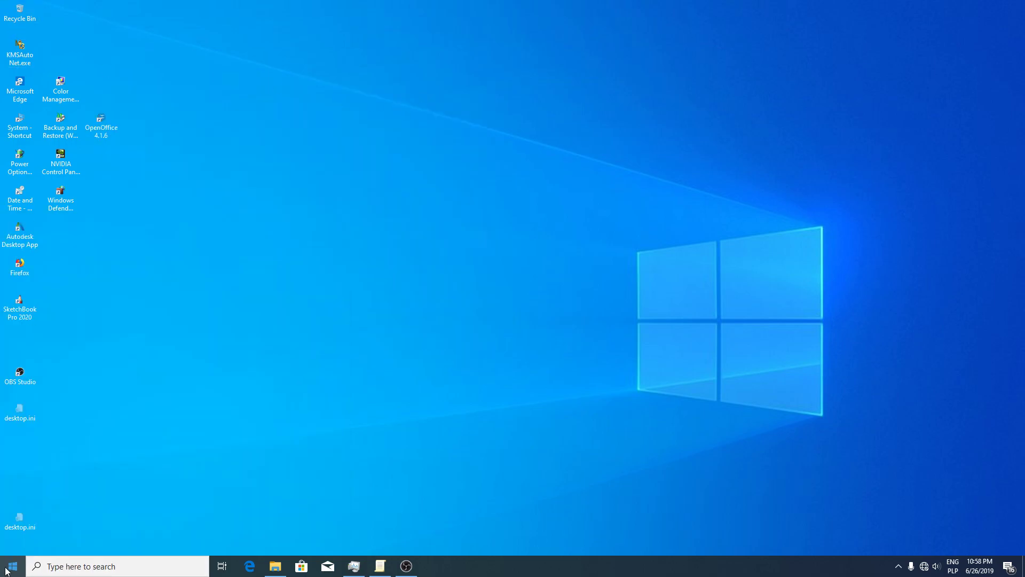
- Reach Settings through the desktop's Personalize option, then go to Update & Security > Windows Security
right_click(284, 368)
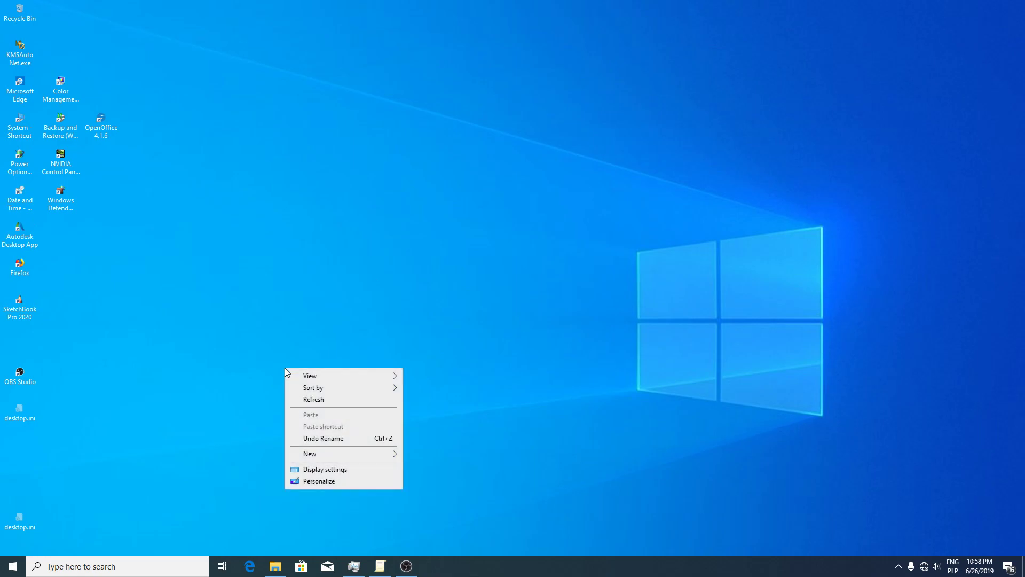
left_click(339, 481)
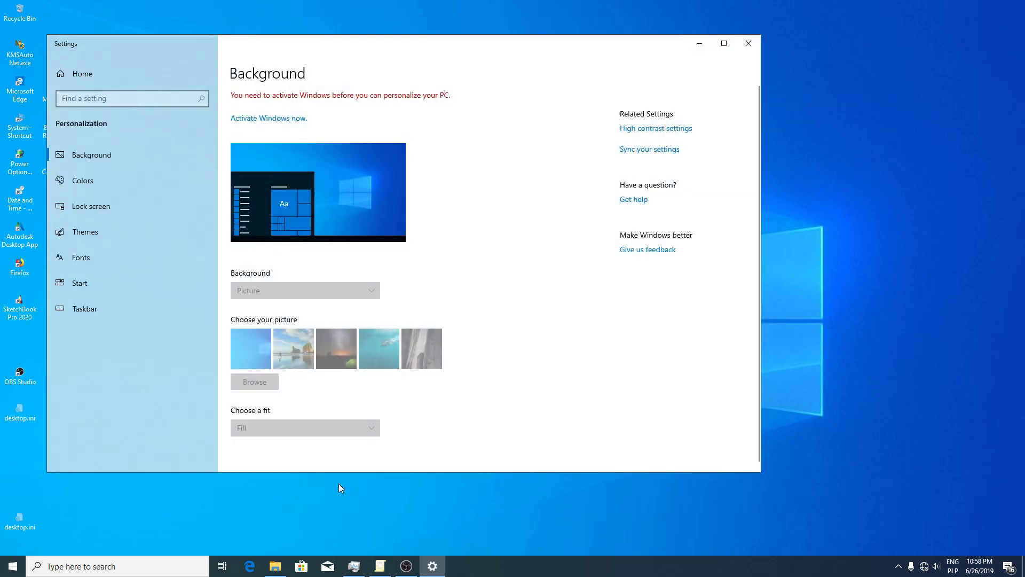
left_click(72, 74)
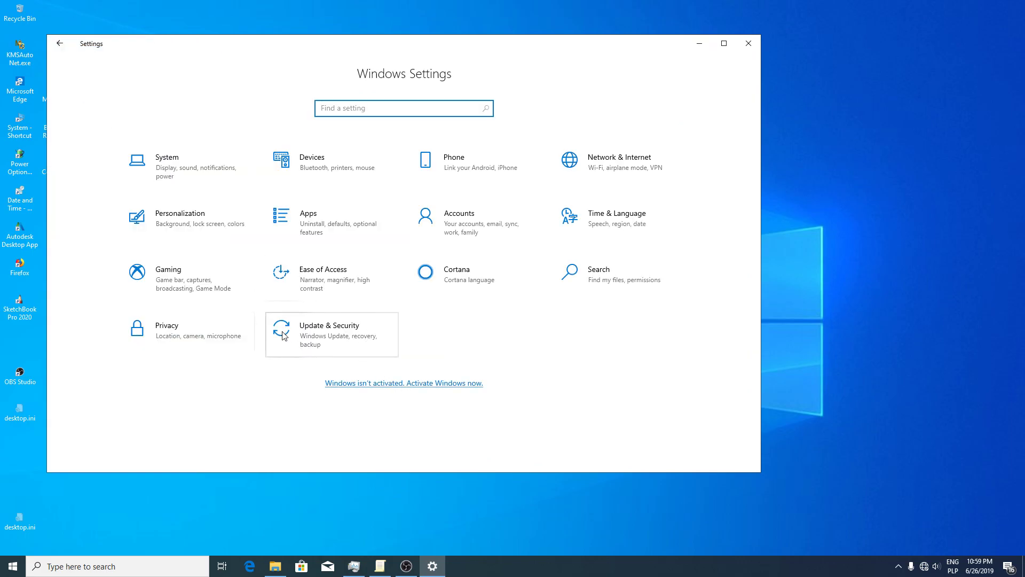
left_click(338, 344)
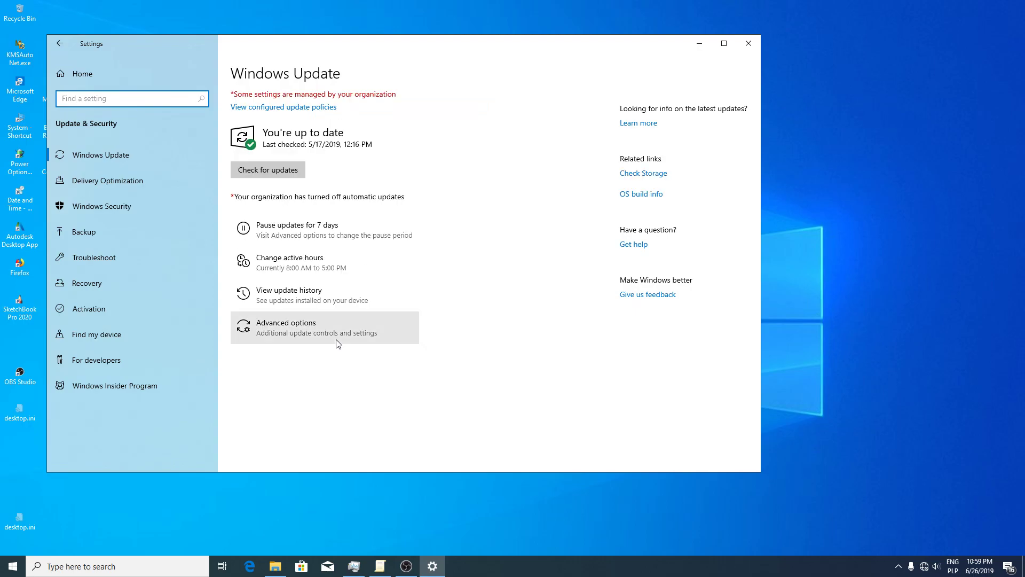
left_click(97, 205)
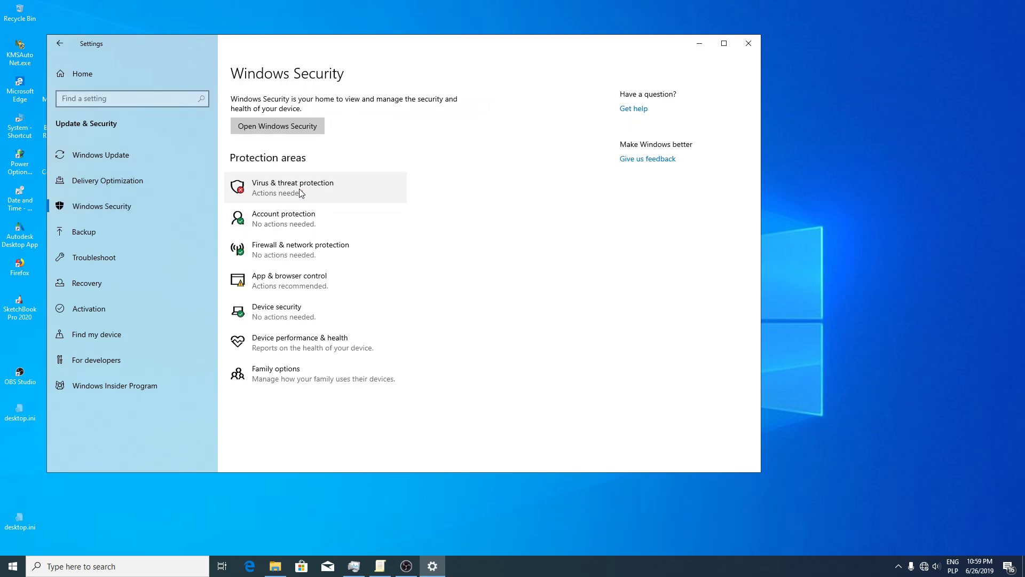
- Open Virus & threat protection in the Windows Security app and scroll to its settings section
left_click(291, 189)
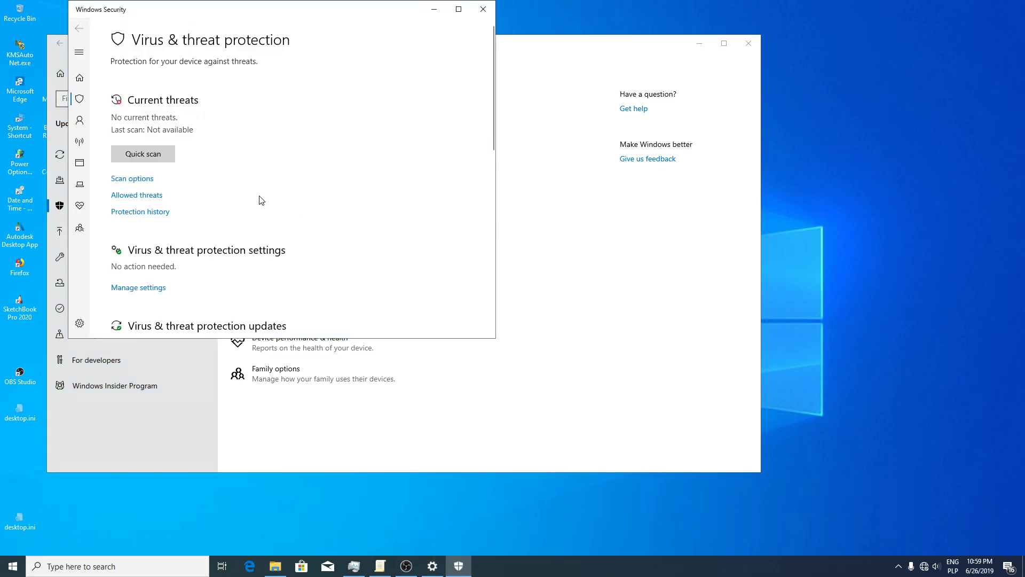
scroll(259, 198, "down", 3)
scroll(164, 87, "up", 3)
scroll(157, 124, "down", 3)
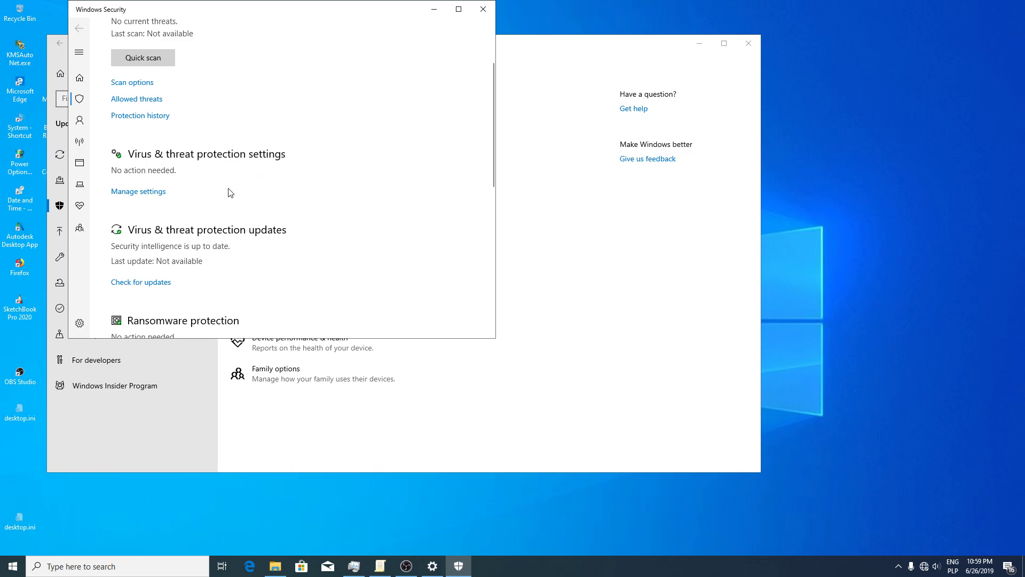
- Under Manage settings, turn off Real-time protection, Cloud-delivered protection and Automatic sample submission
left_click(137, 193)
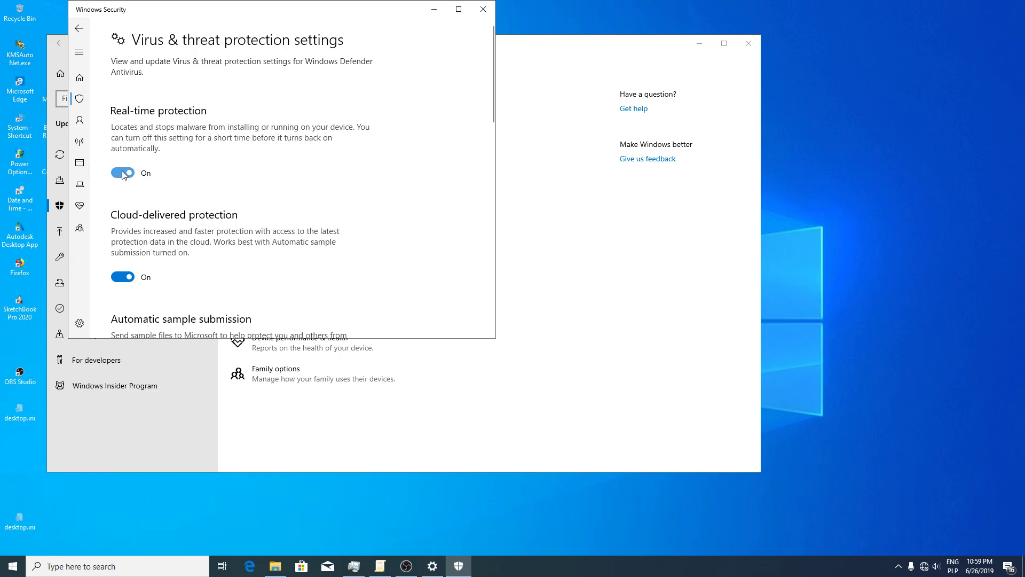
left_click(122, 173)
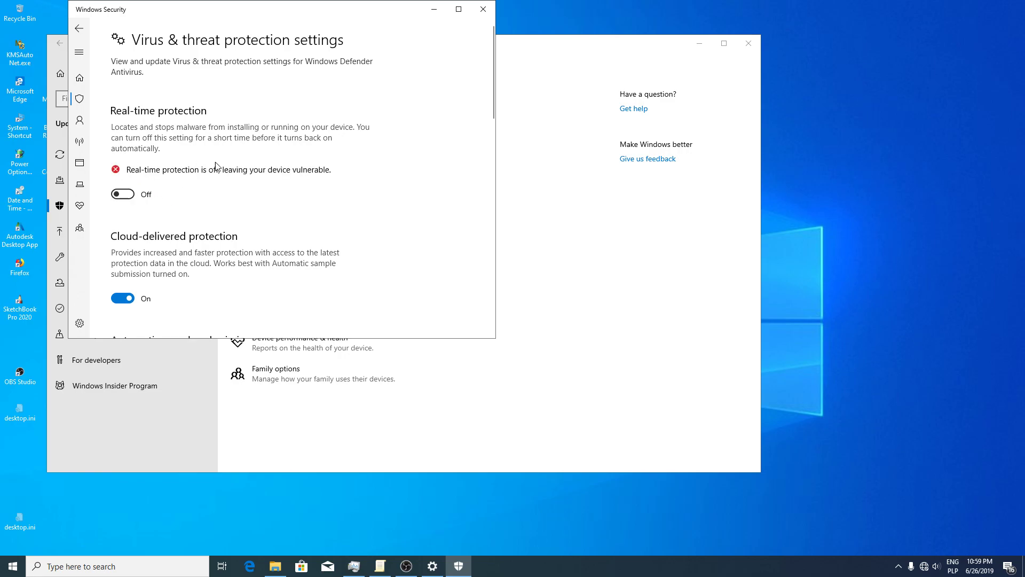
scroll(151, 192, "down", 2)
left_click(123, 250)
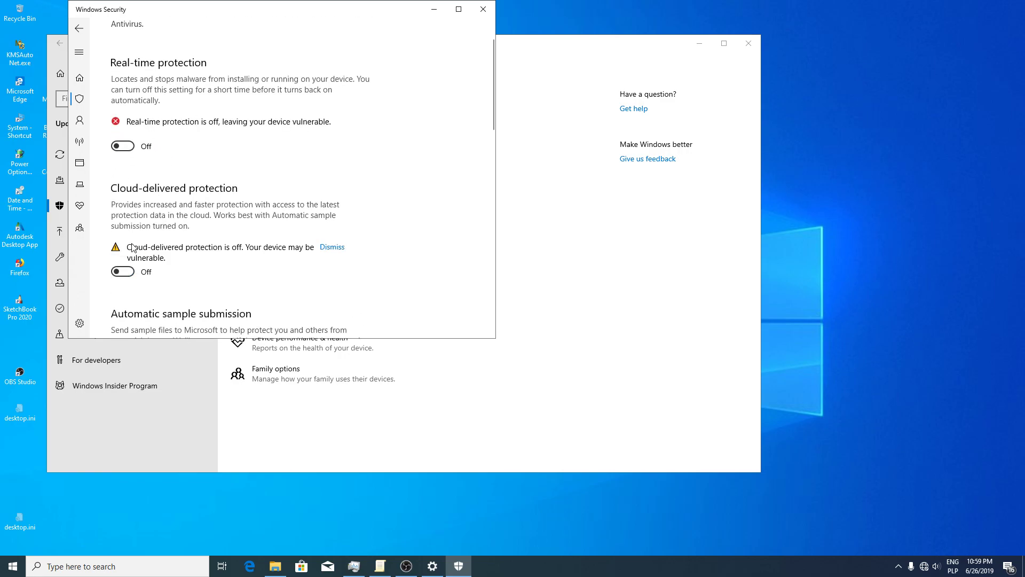
scroll(221, 214, "down", 5)
left_click(123, 231)
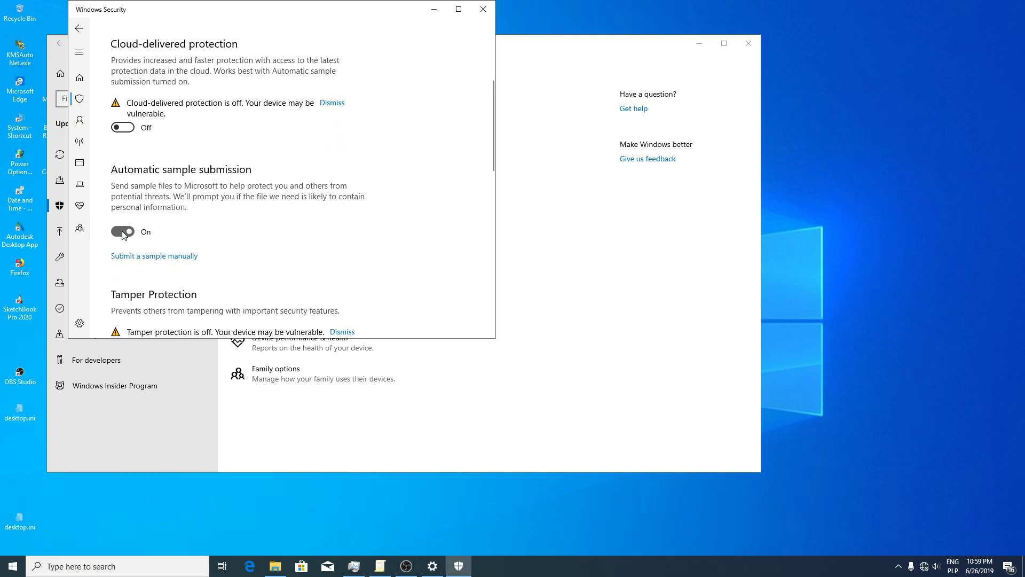
scroll(195, 228, "down", 5)
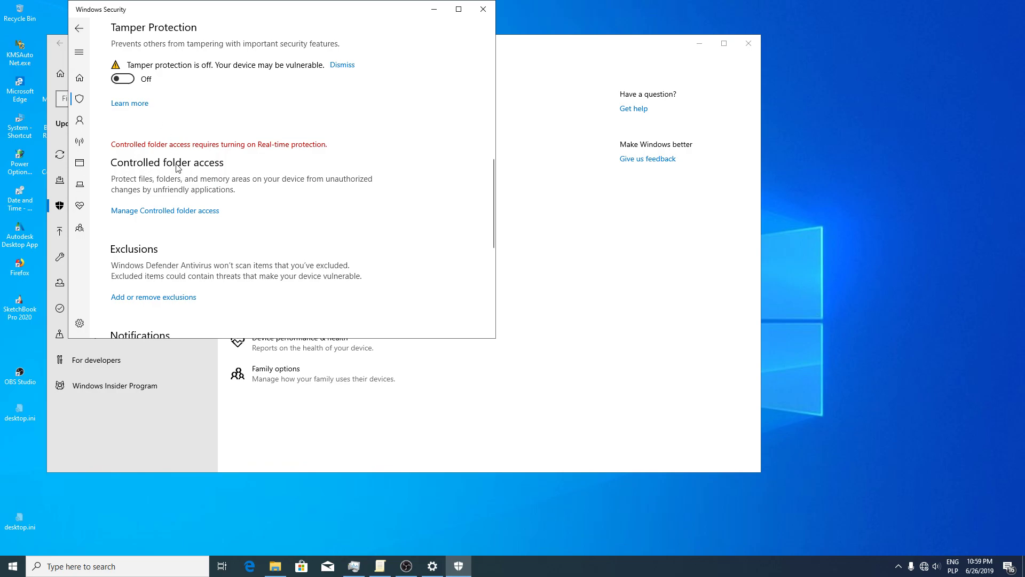
scroll(184, 213, "down", 3)
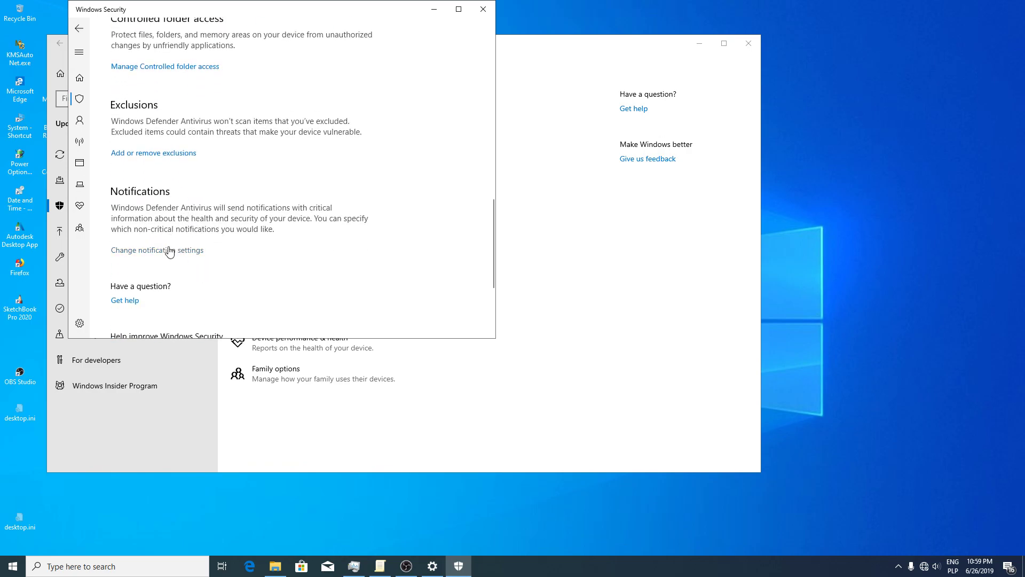
scroll(201, 251, "down", 3)
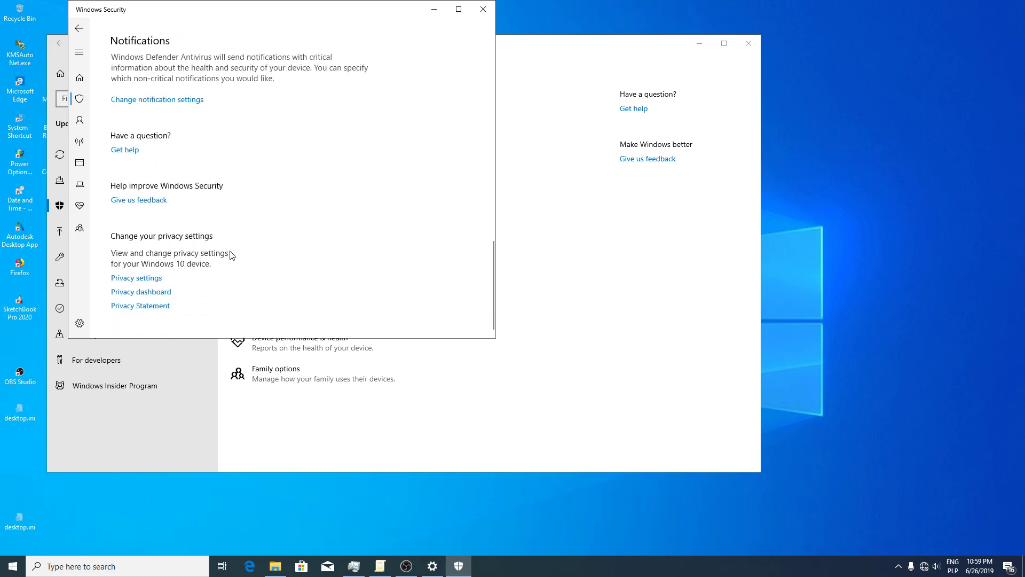
scroll(235, 252, "up", 12)
scroll(242, 251, "up", 4)
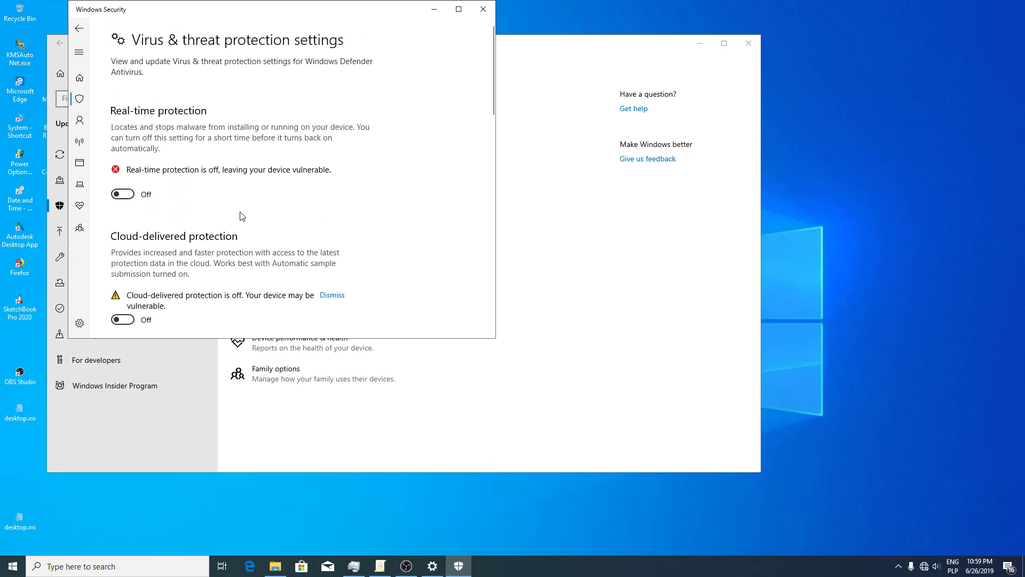
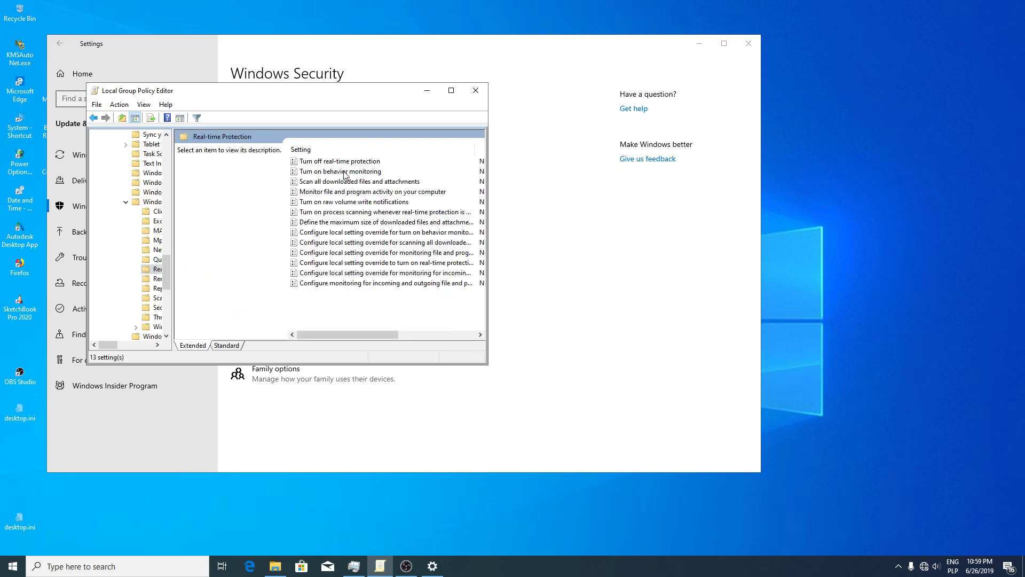
- Set the 'Turn on behavior monitoring' policy to Disabled and apply it
double_click(343, 171)
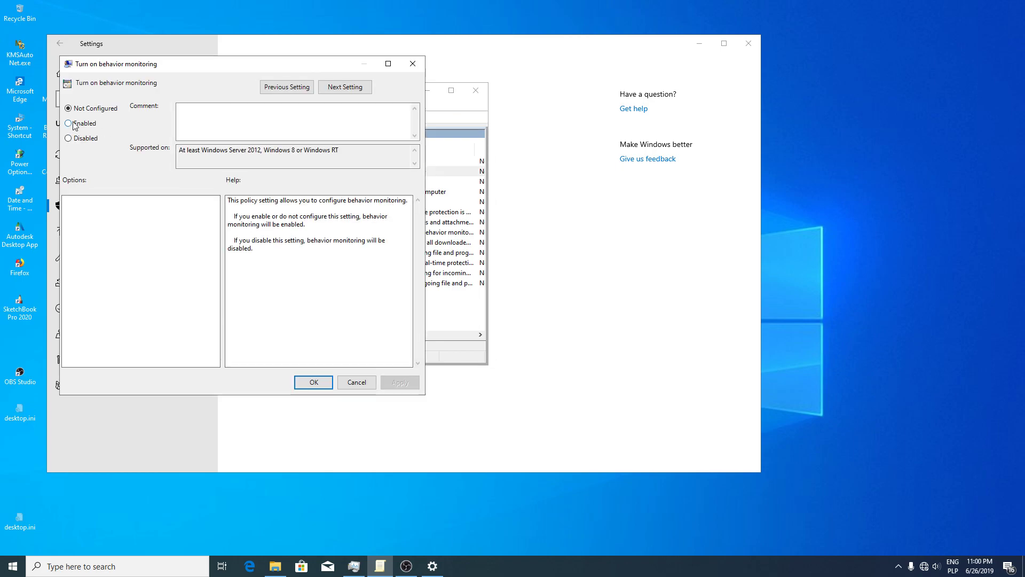
left_click(73, 139)
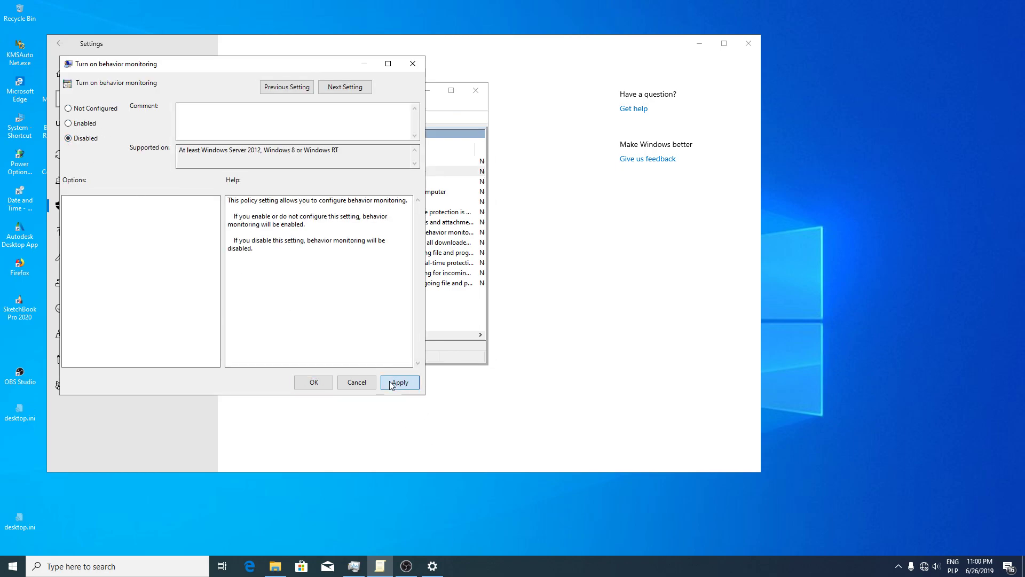
left_click(399, 382)
left_click(314, 382)
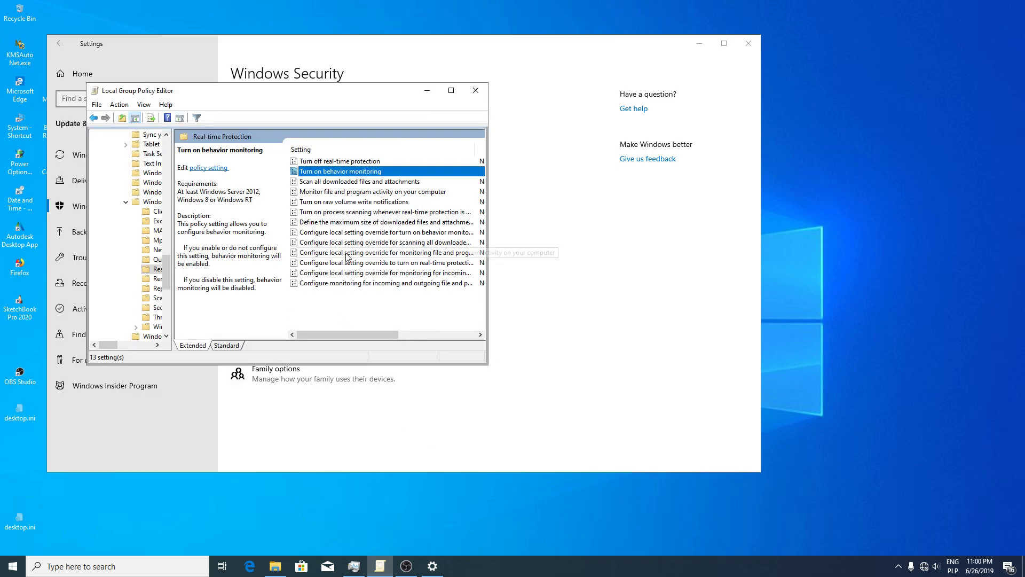
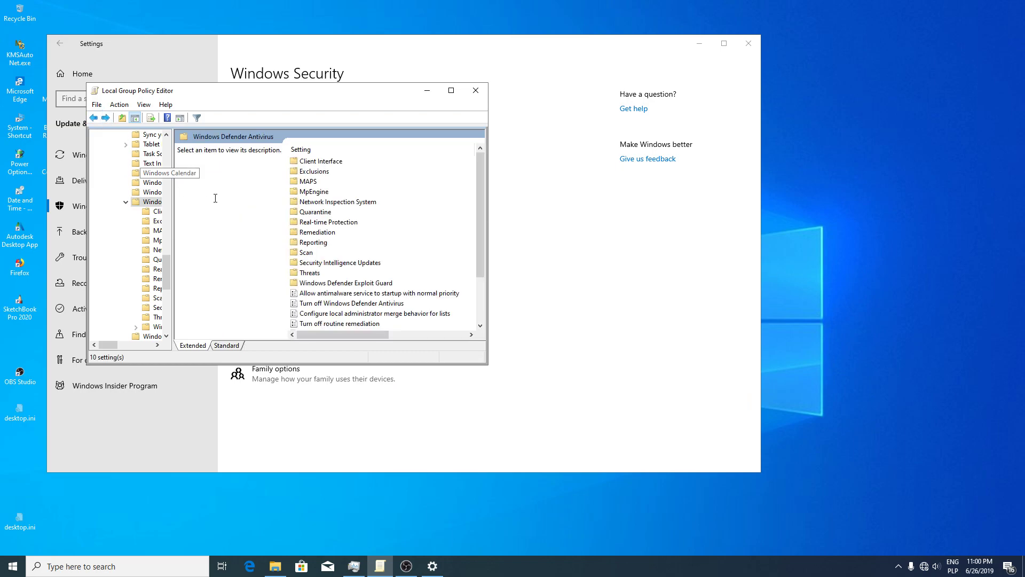
- Set the 'Allow antimalware service to remain running always' policy to Disabled
scroll(387, 265, "down", 1)
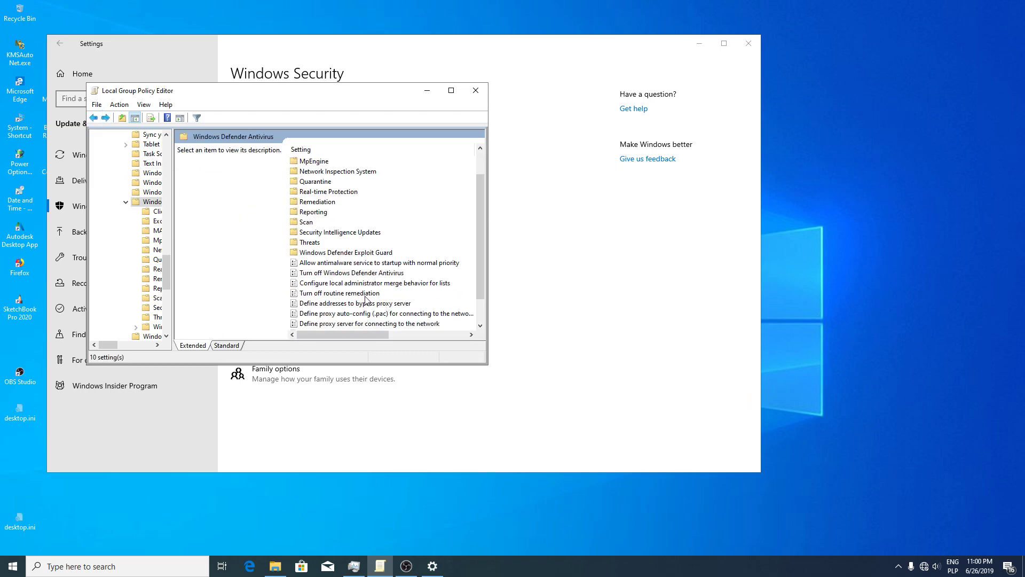
scroll(365, 299, "down", 1)
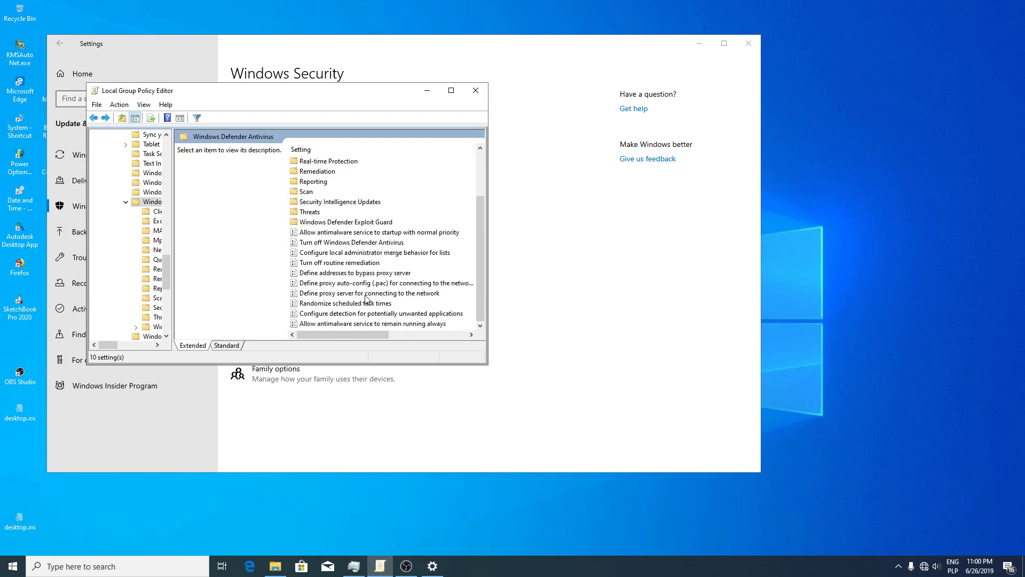
double_click(391, 324)
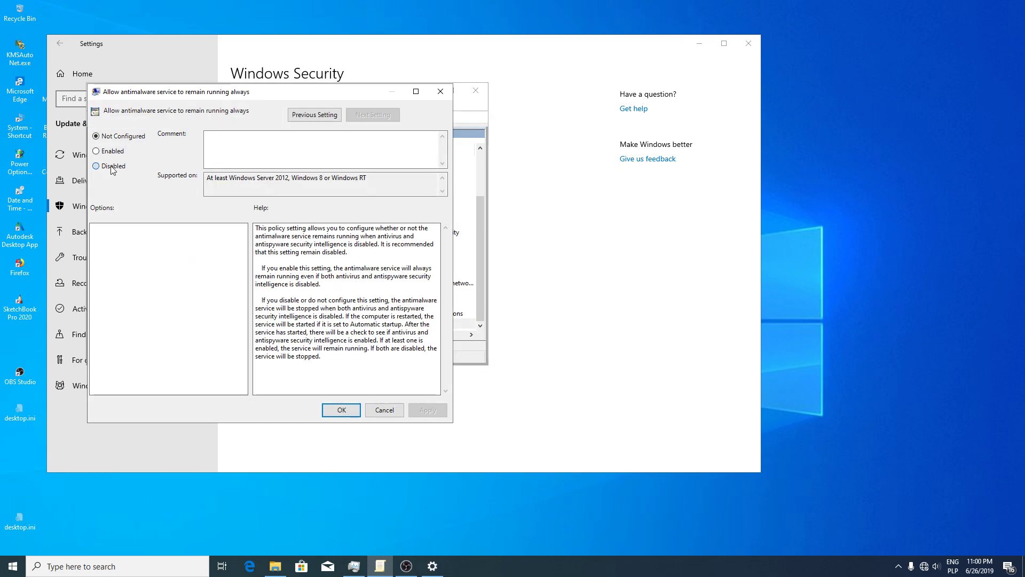
left_click(112, 169)
left_click(426, 410)
left_click(383, 410)
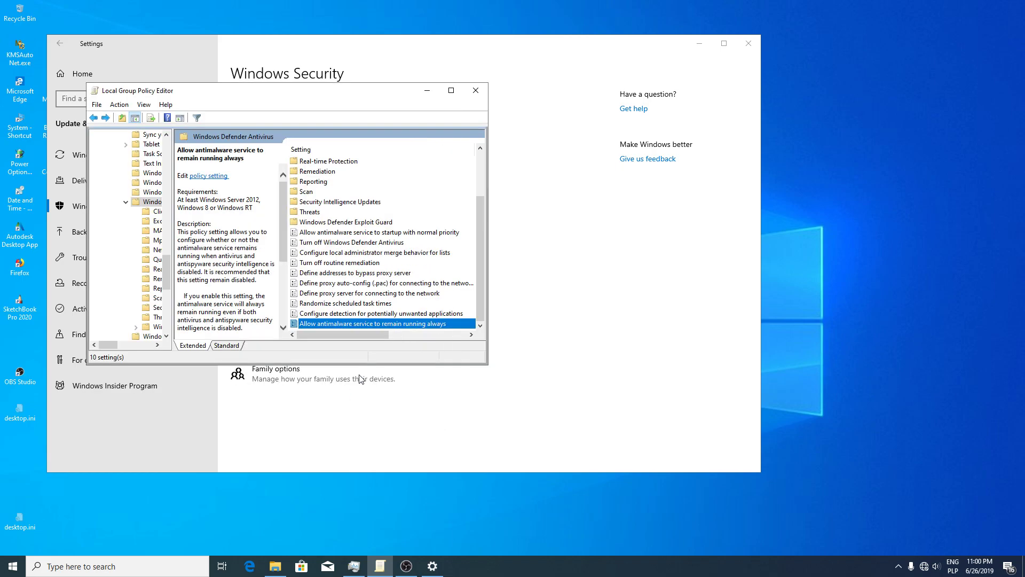
- Set 'Configure detection for potentially unwanted applications' to Disabled
left_click(360, 314)
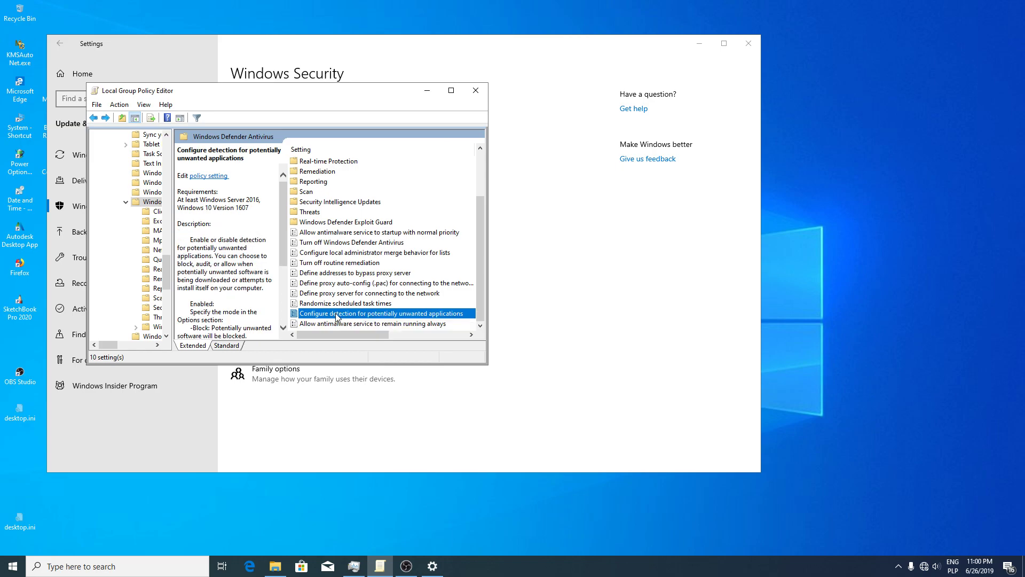
double_click(336, 315)
left_click(110, 180)
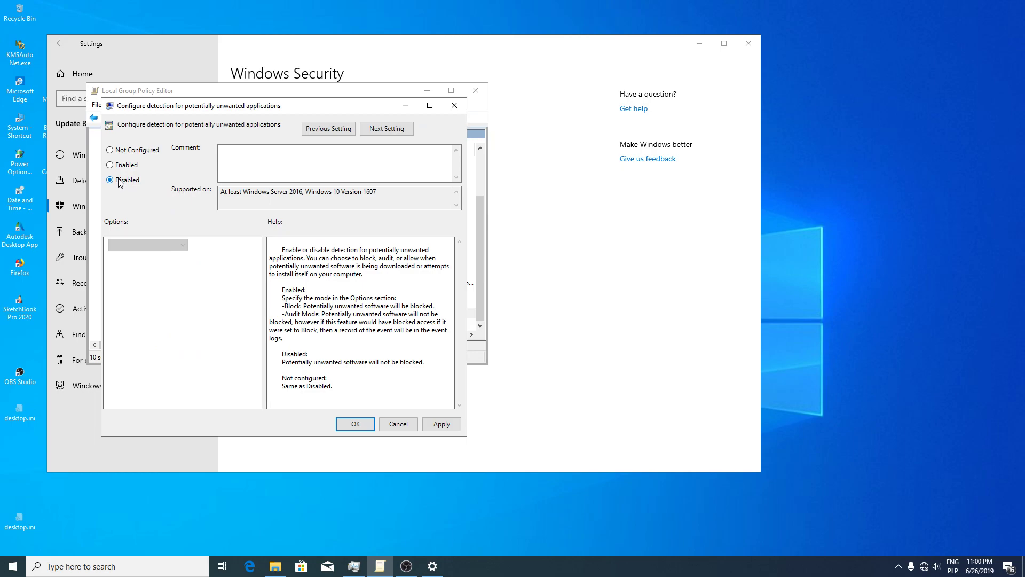
left_click(442, 423)
left_click(355, 424)
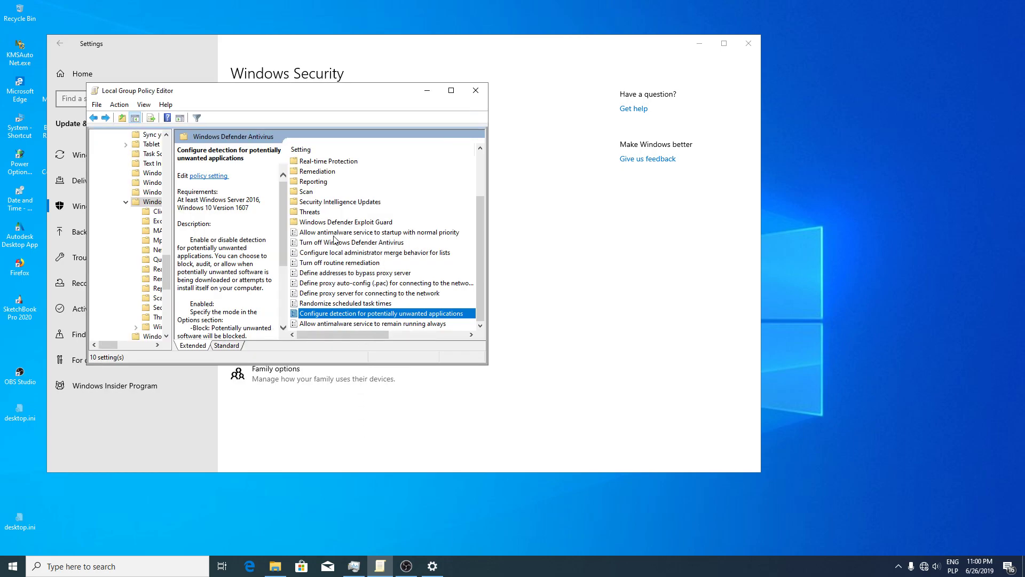
- Browse into Windows Defender Exploit Guard settings and back to Windows Defender Antivirus
scroll(358, 283, "up", 1)
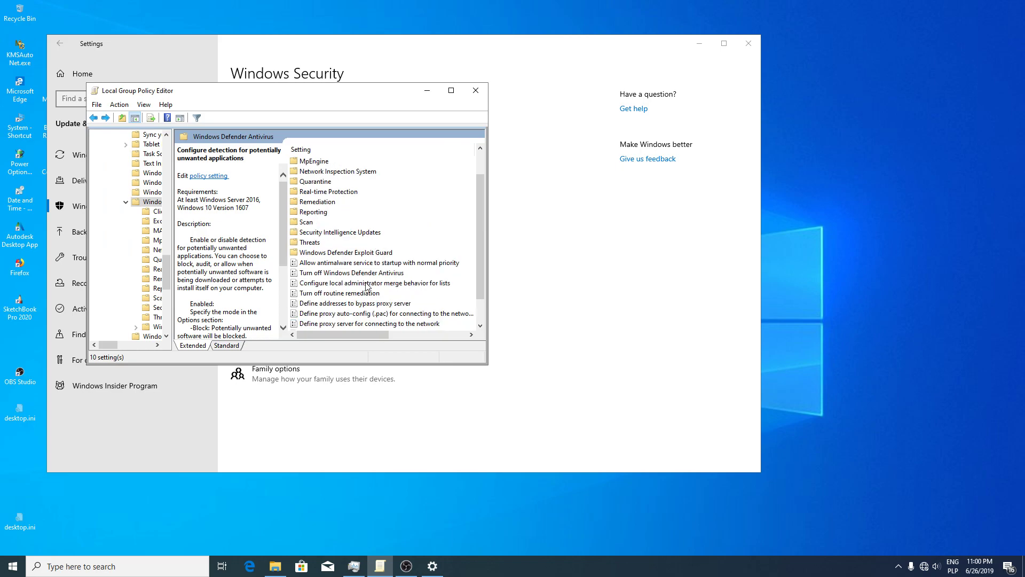
double_click(350, 253)
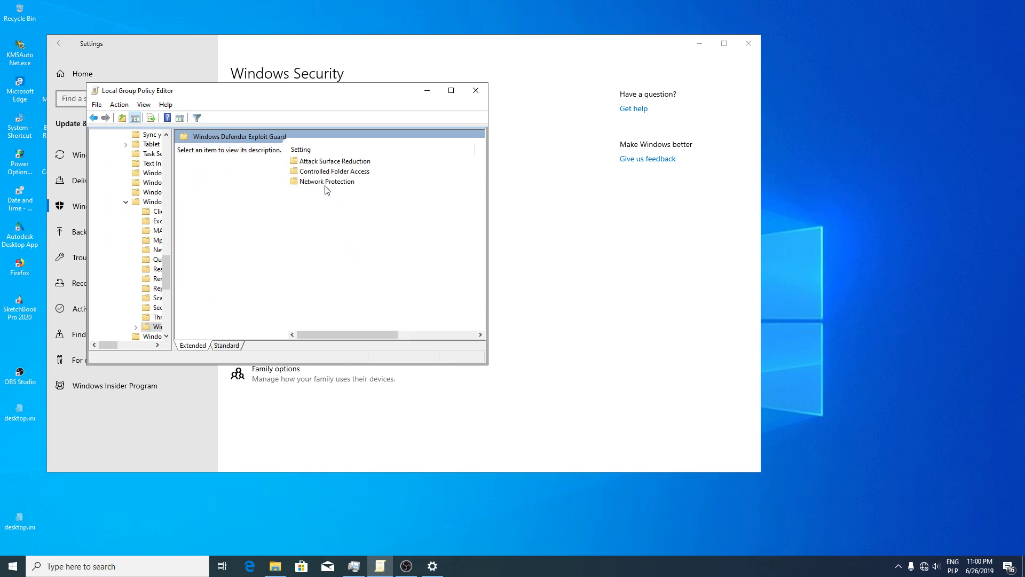
left_click(93, 117)
- Close the policy editor and Settings, then browse to D:\aplikacje in File Explorer
left_click(476, 91)
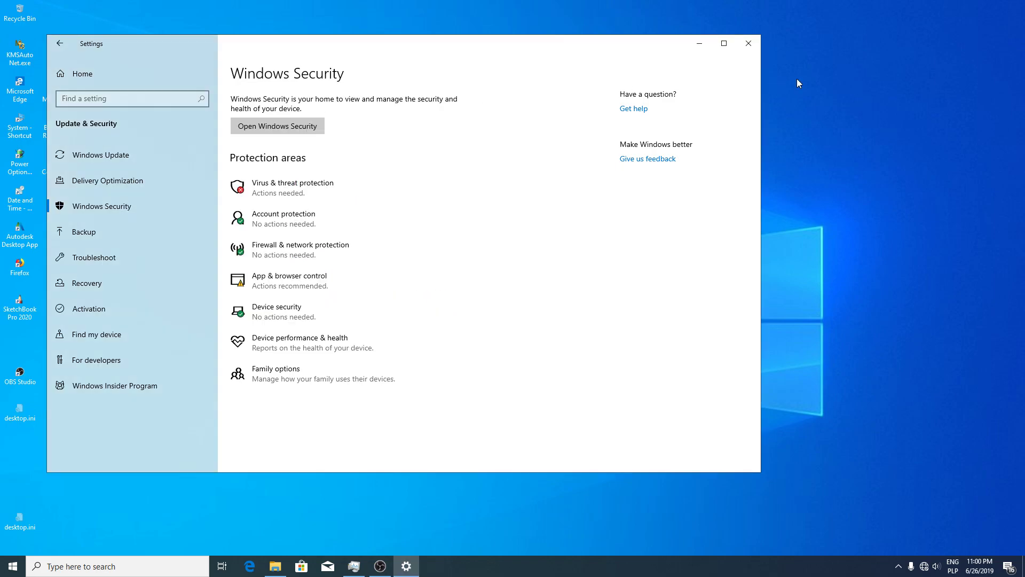
left_click(747, 43)
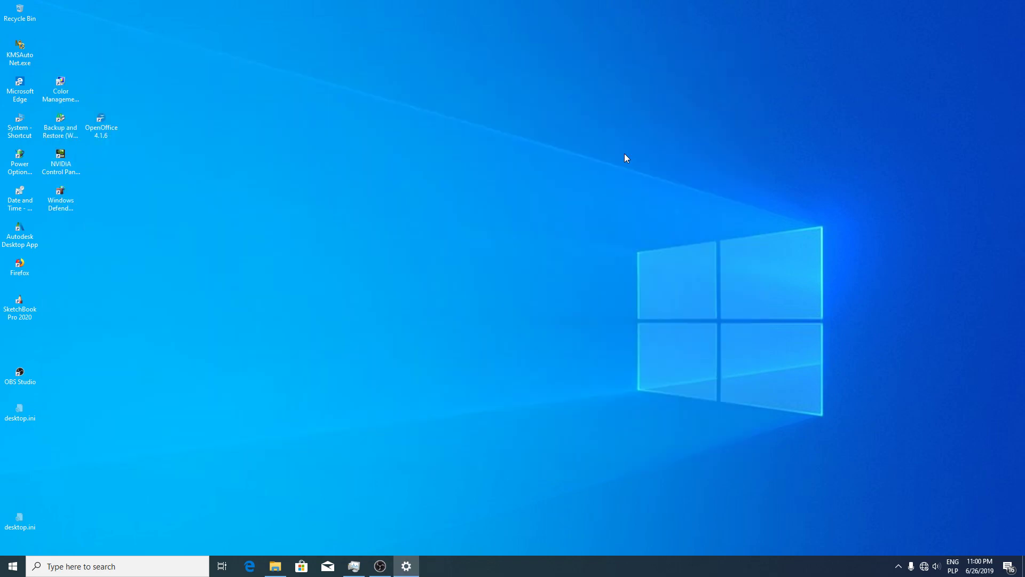
left_click(275, 566)
scroll(584, 336, "down", 1)
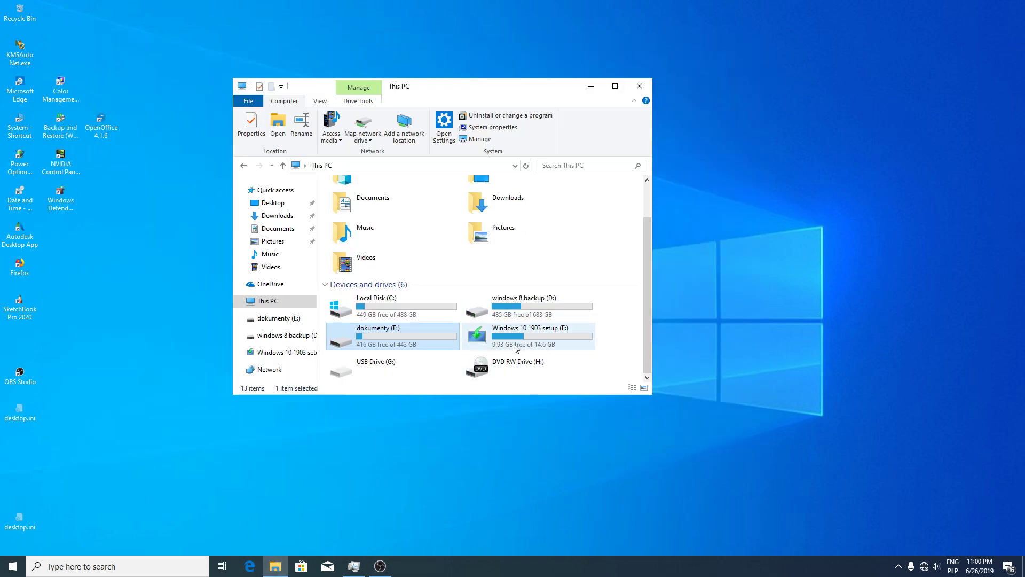
left_click(527, 312)
double_click(527, 313)
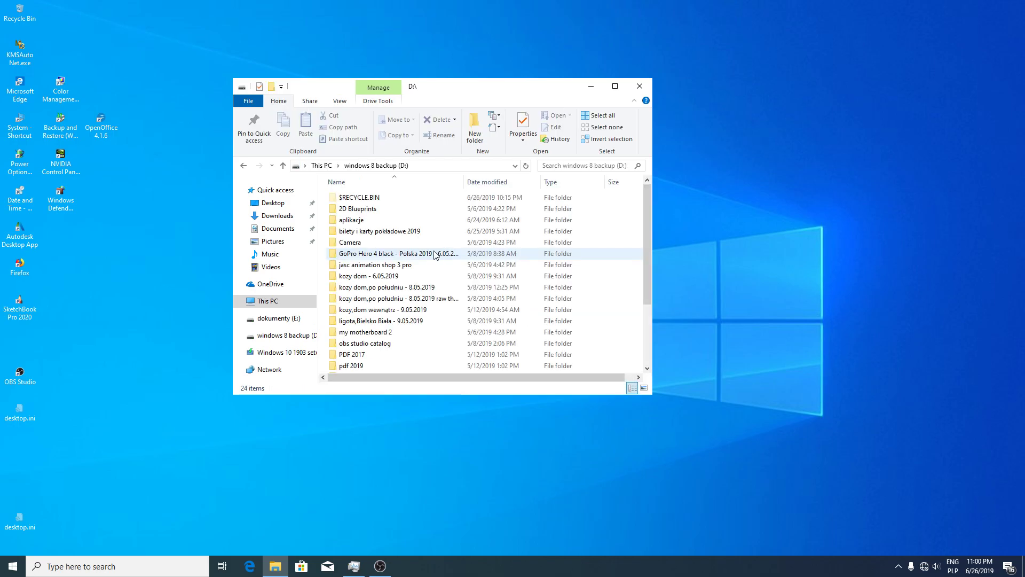
left_click(356, 221)
double_click(355, 221)
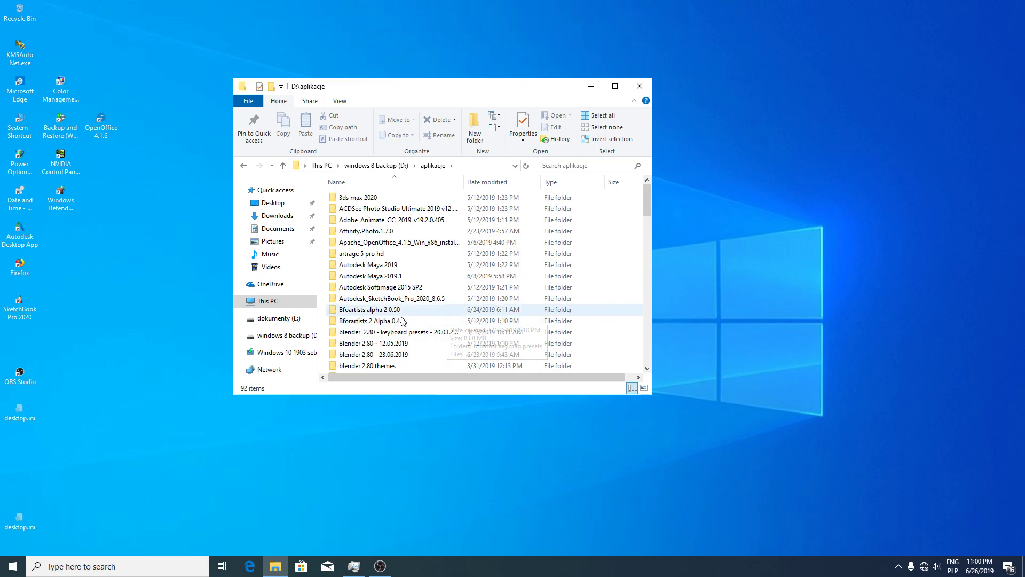
- Copy the K-Lite_Codec_Pack_1488_Mega folder after checking its contents
scroll(443, 303, "down", 10)
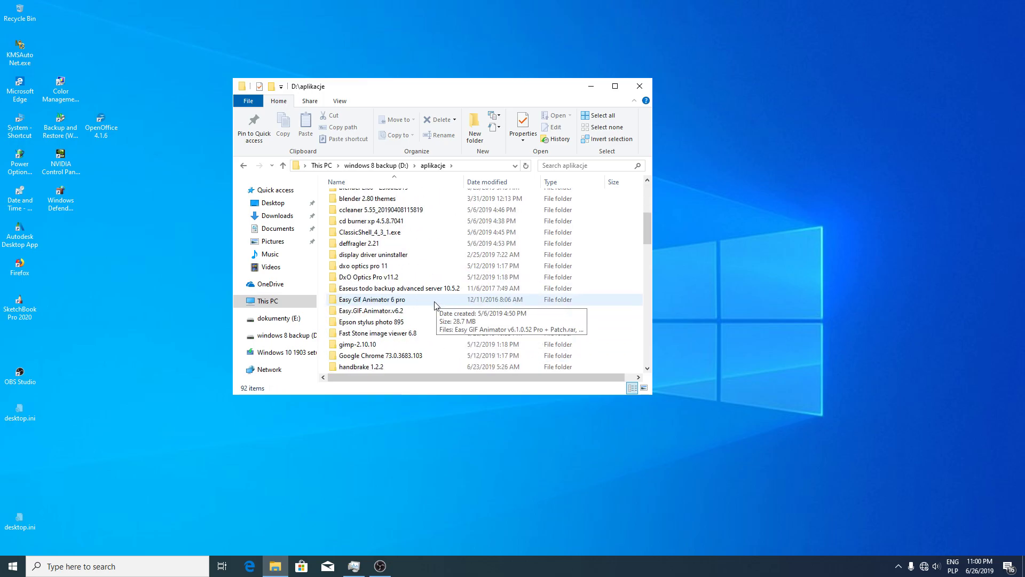
right_click(413, 333)
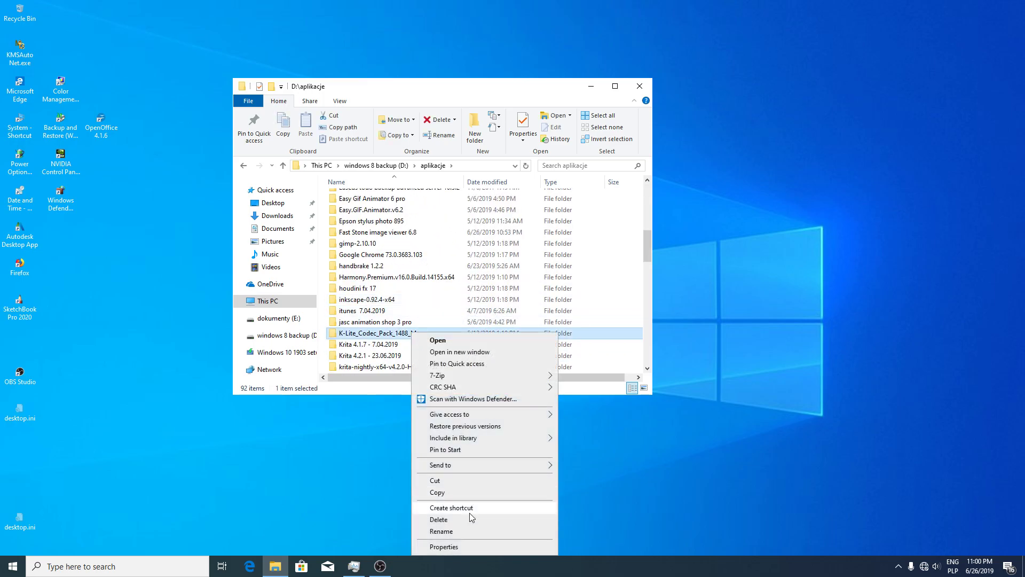
left_click(443, 492)
double_click(376, 334)
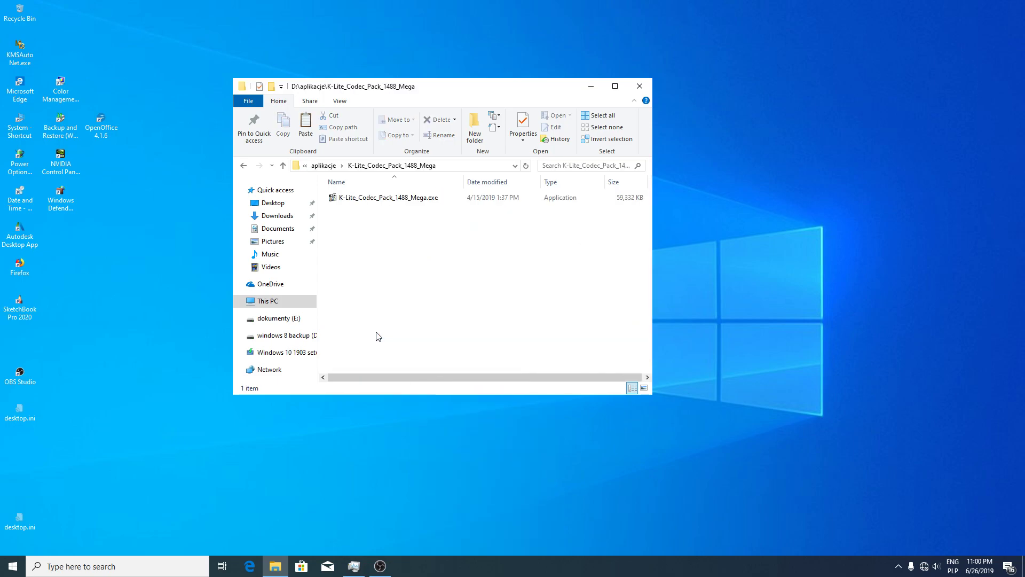
left_click(324, 165)
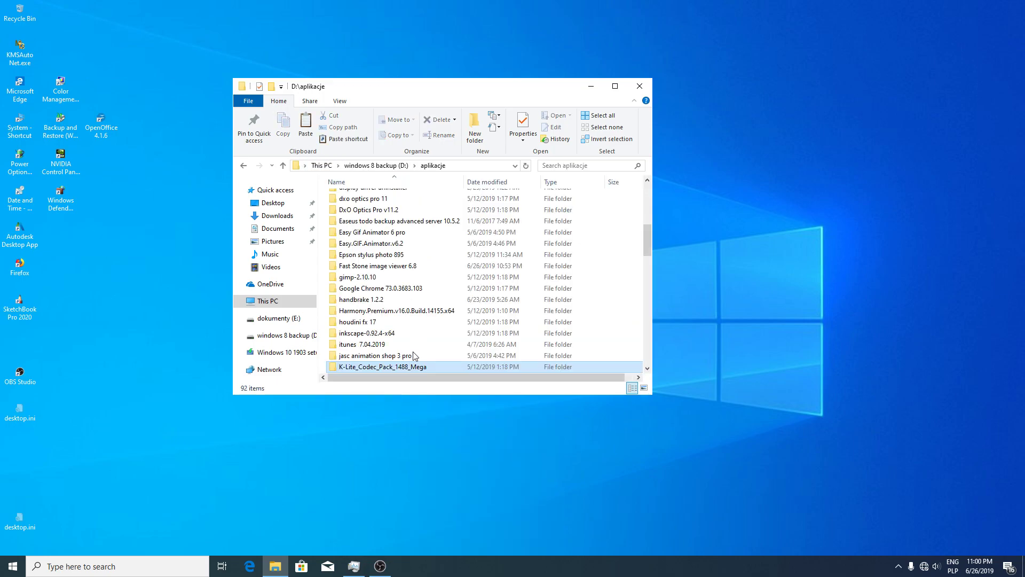
right_click(397, 367)
left_click(418, 290)
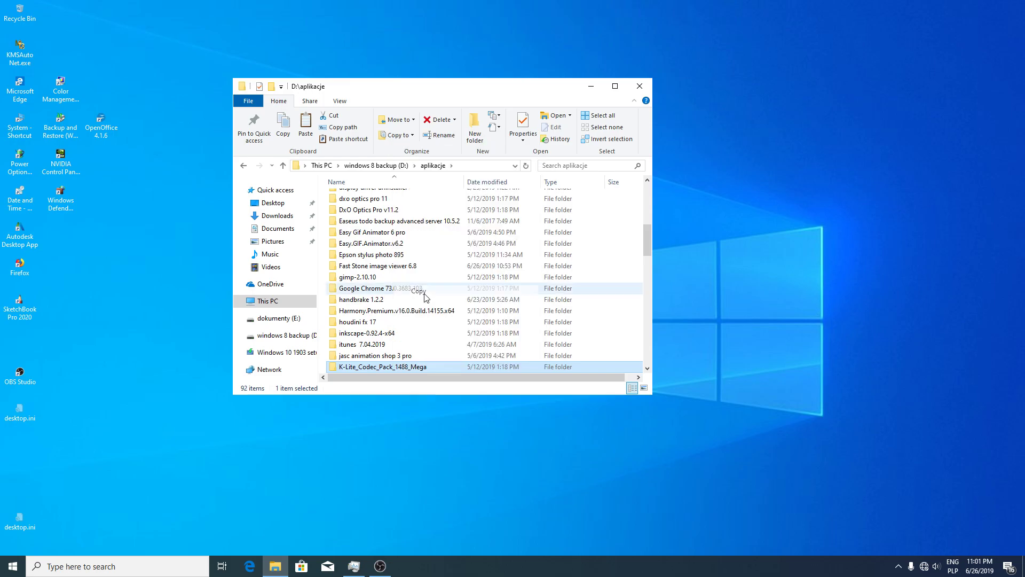
- Paste K-Lite_Codec_Pack_1488_Mega onto dokumenty (E:), replacing files, and run its .exe
left_click(321, 165)
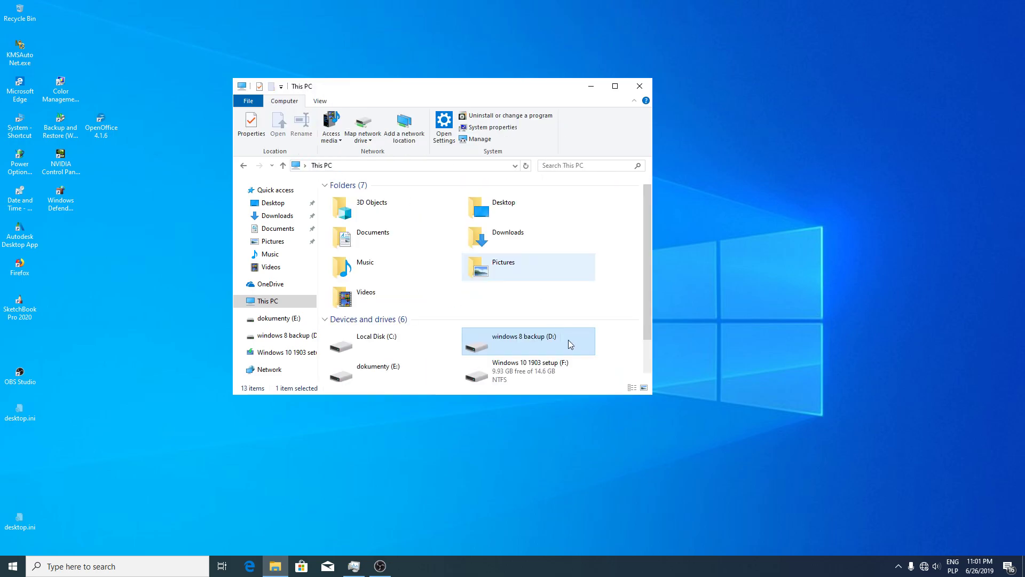
double_click(517, 341)
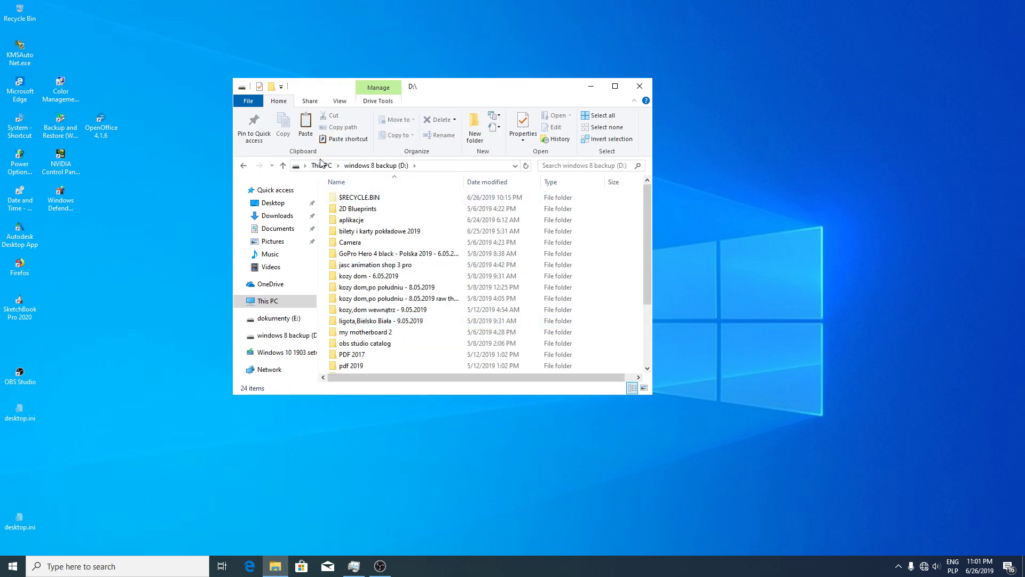
key("alt+Left")
double_click(397, 335)
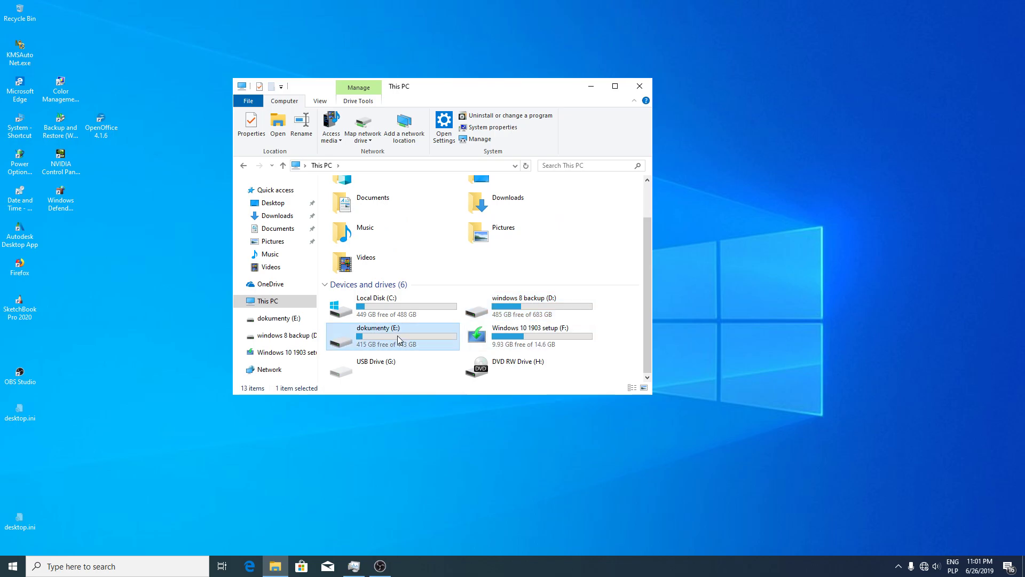
right_click(441, 233)
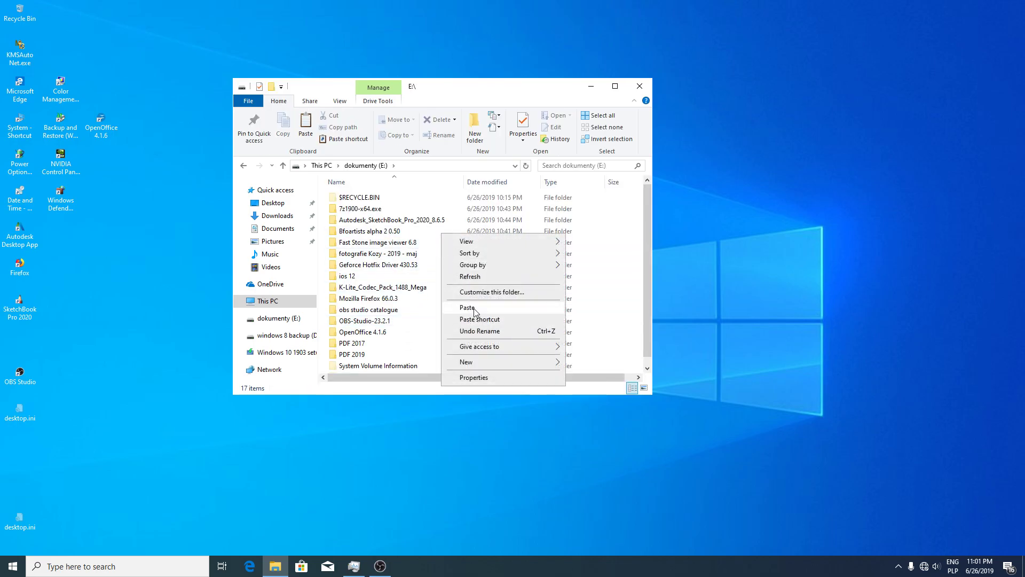
left_click(480, 309)
left_click(250, 211)
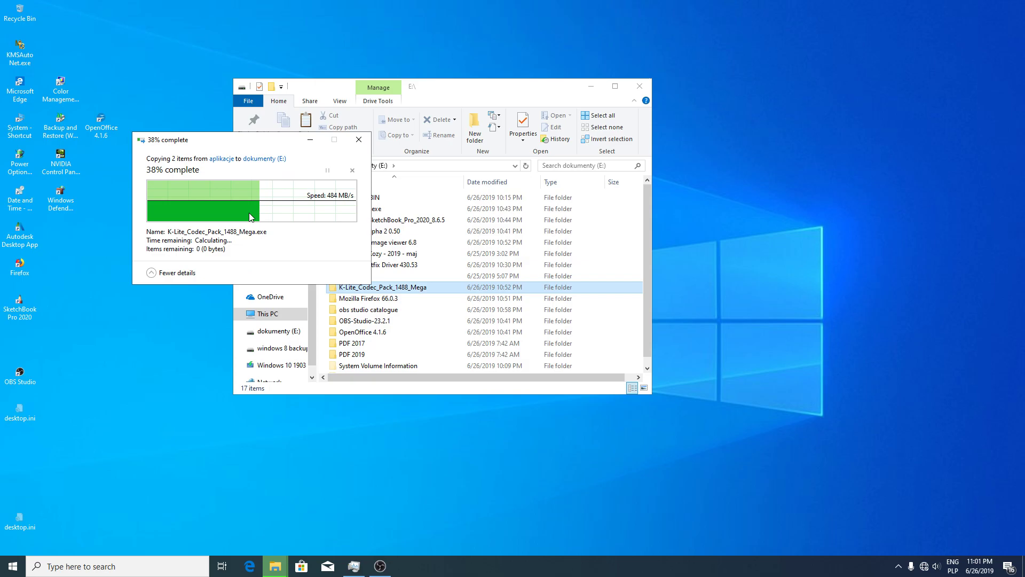
double_click(390, 291)
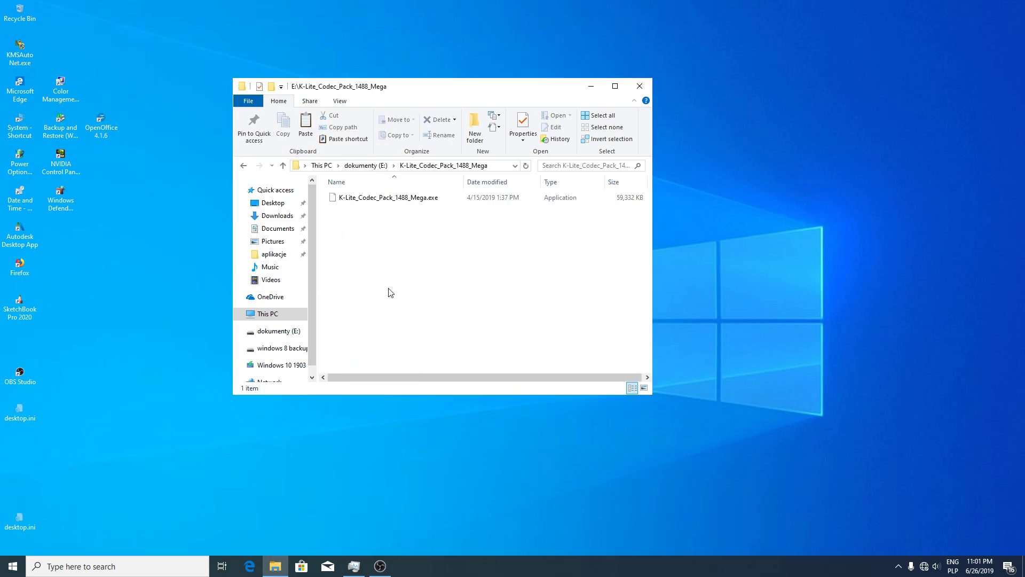
double_click(383, 199)
- Run K-Lite setup in normal mode, enabling VC-1 and MPEG-2 hardware decoding
left_click(550, 293)
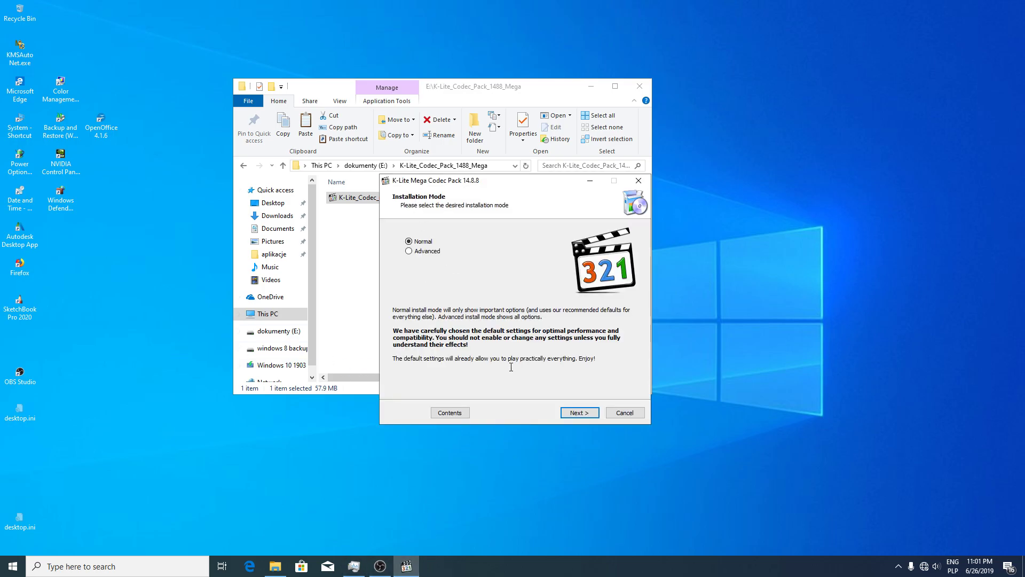
left_click(569, 411)
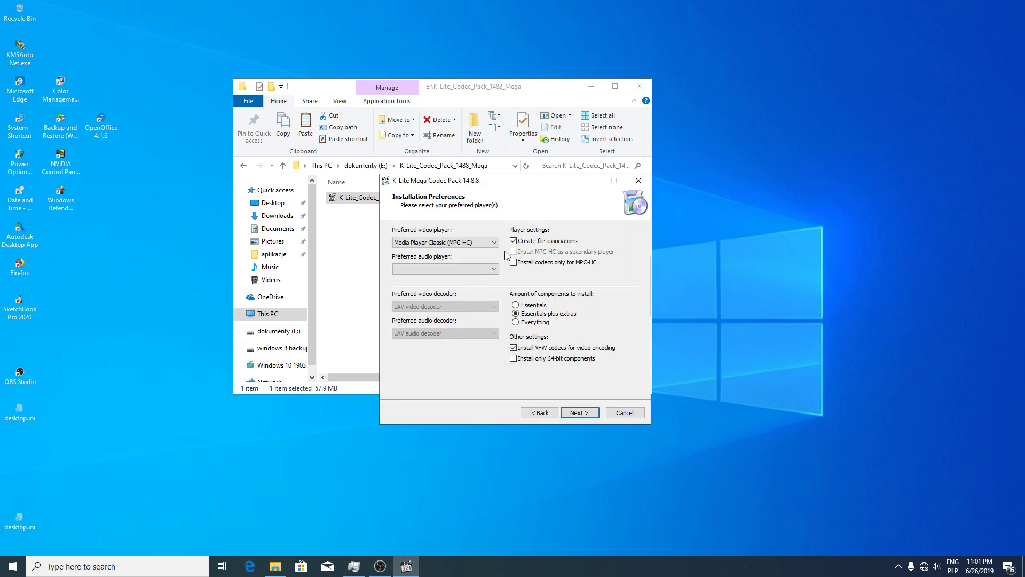
left_click(579, 413)
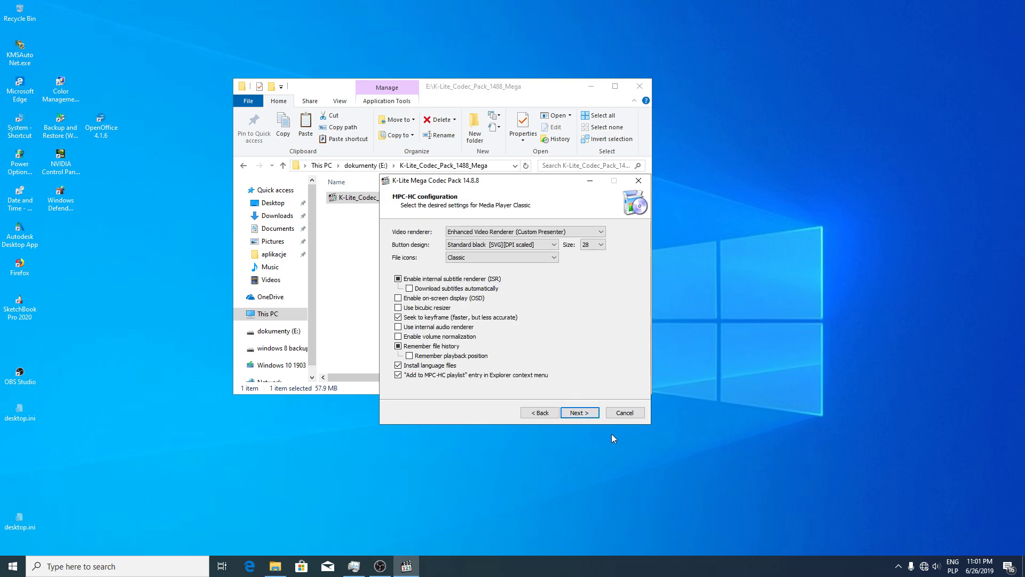
left_click(577, 415)
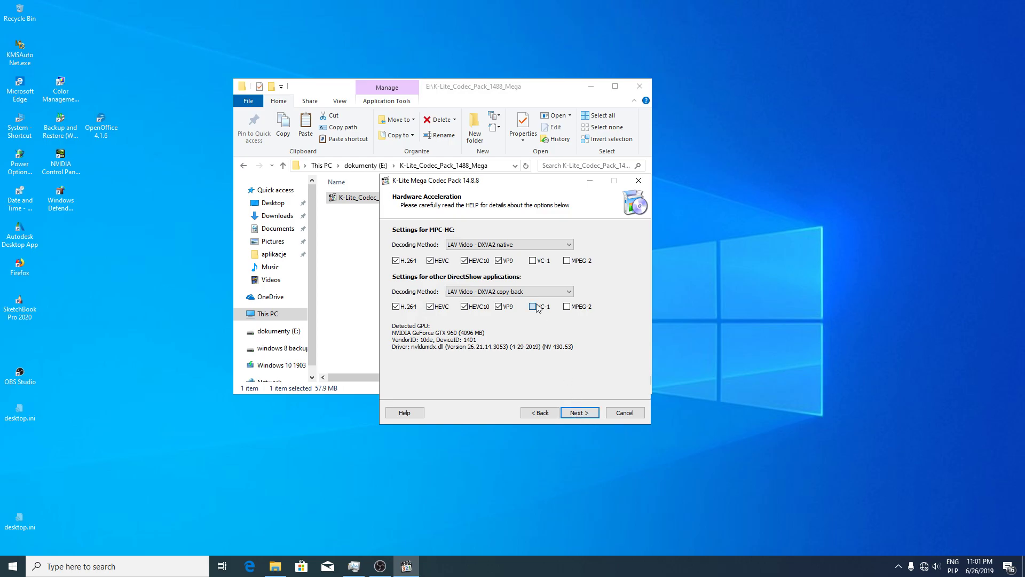
left_click(536, 306)
left_click(580, 307)
left_click(579, 261)
- Keep default language and audio settings, start installing, and open the Fast Stone folder on E:
left_click(585, 416)
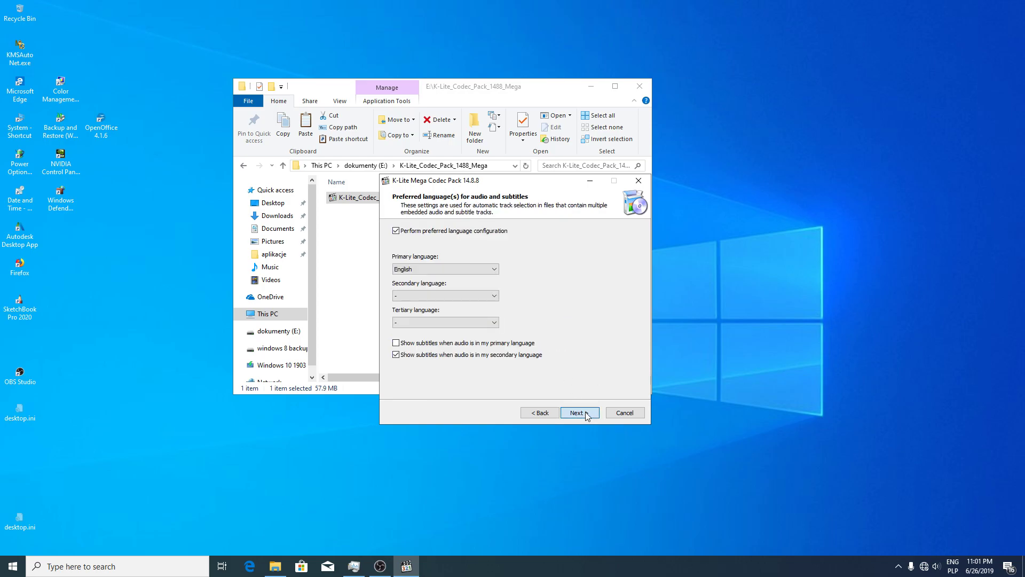
left_click(586, 416)
left_click(581, 414)
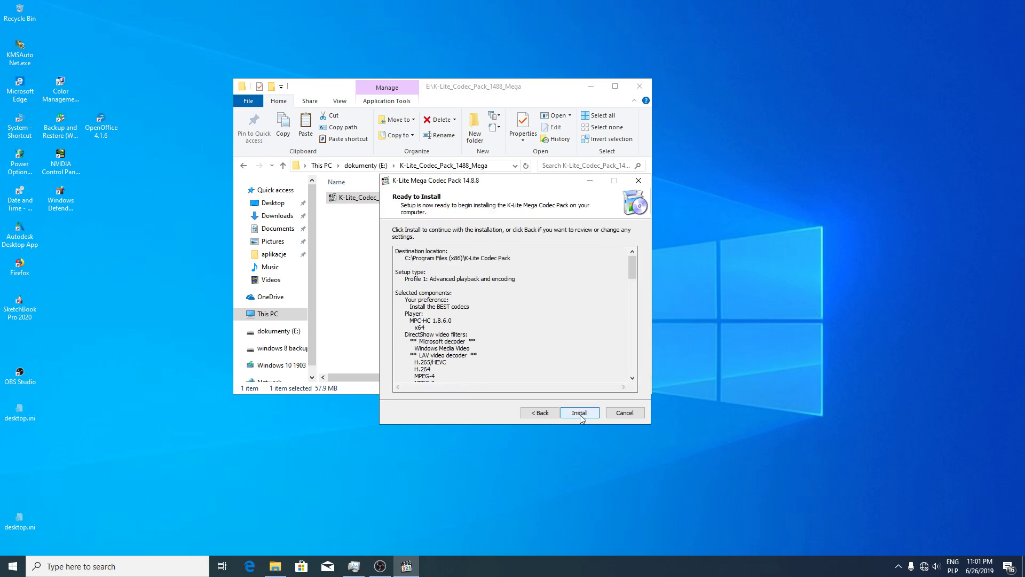
left_click(580, 415)
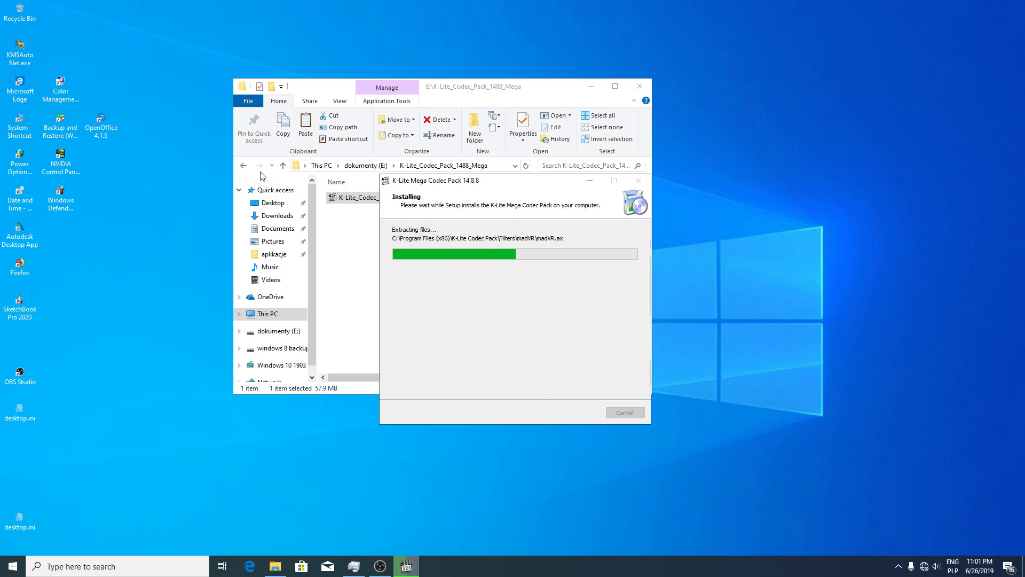
left_click(243, 165)
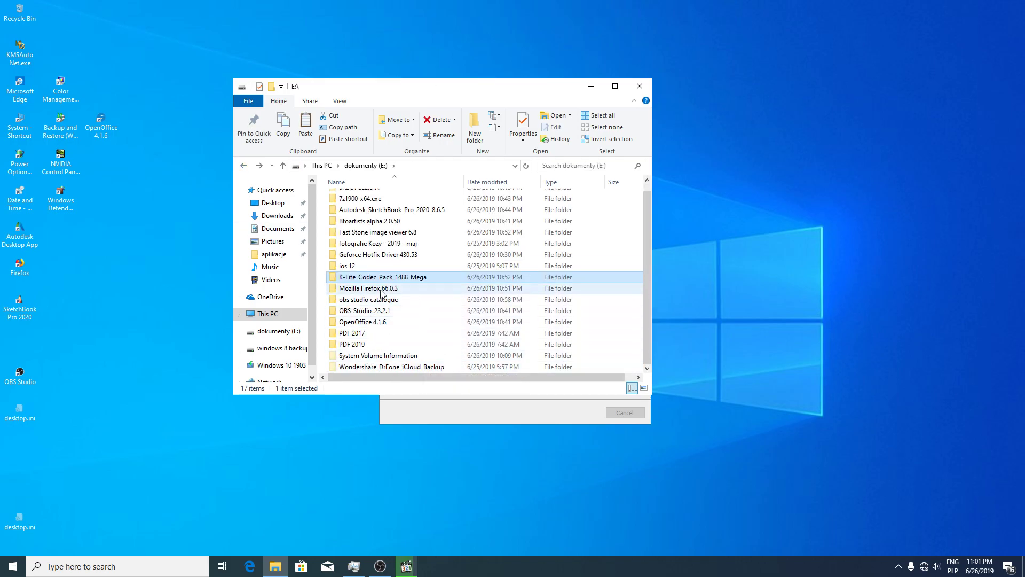
double_click(381, 234)
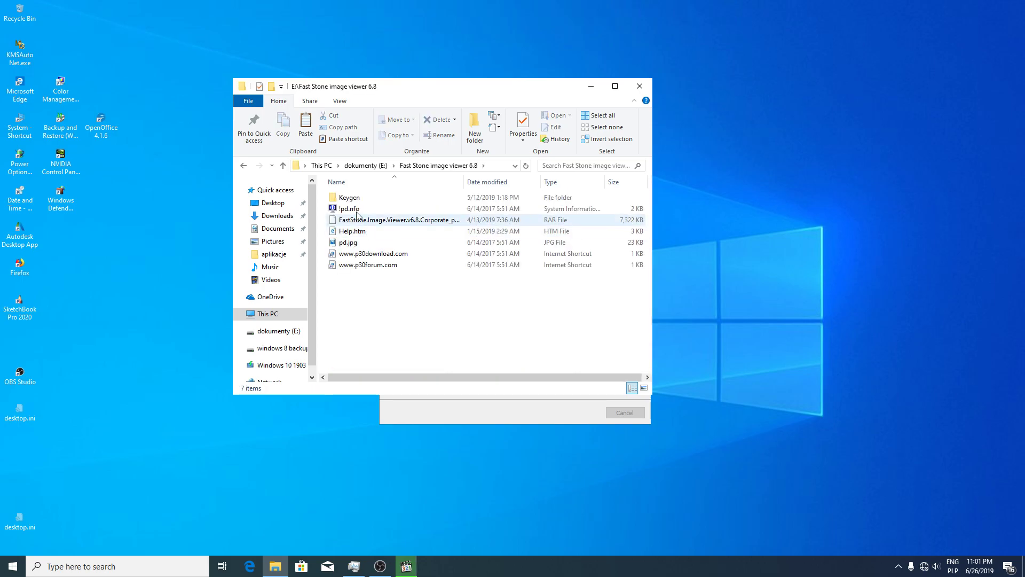
- Copy the Fast Stone image viewer 6.8 folder from D:\aplikacje
double_click(350, 201)
left_click(339, 165)
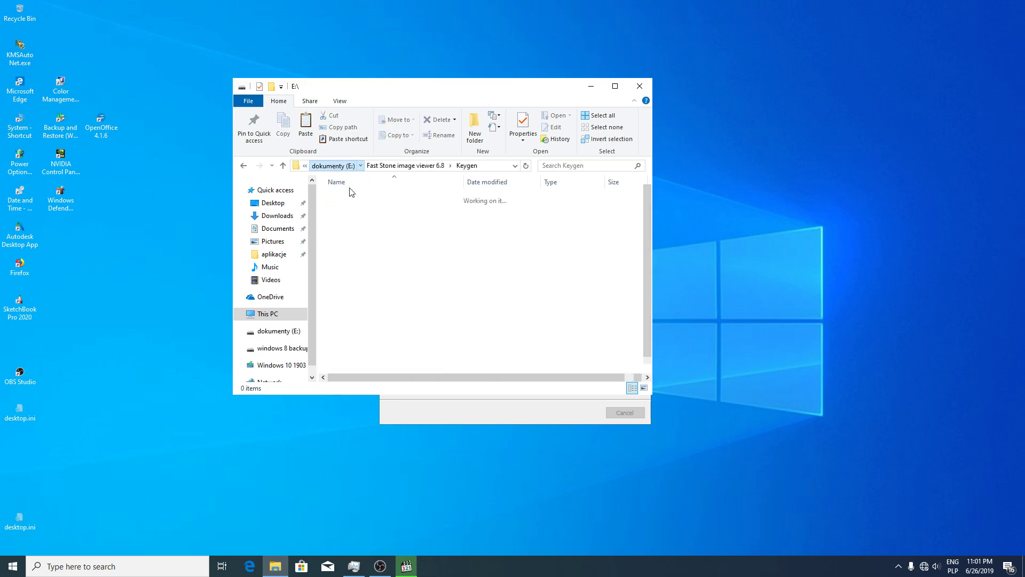
left_click(302, 166)
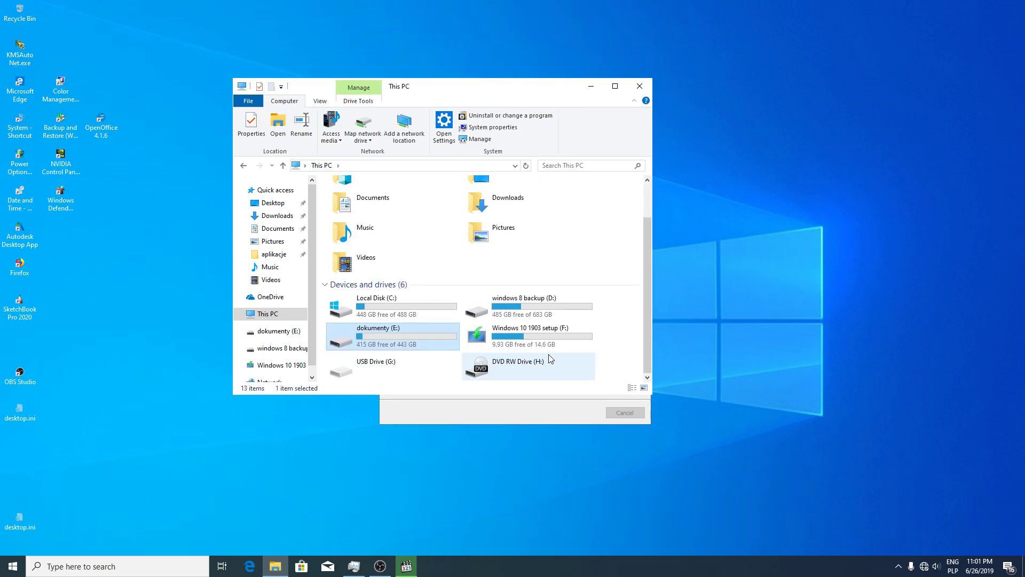
double_click(508, 310)
double_click(361, 221)
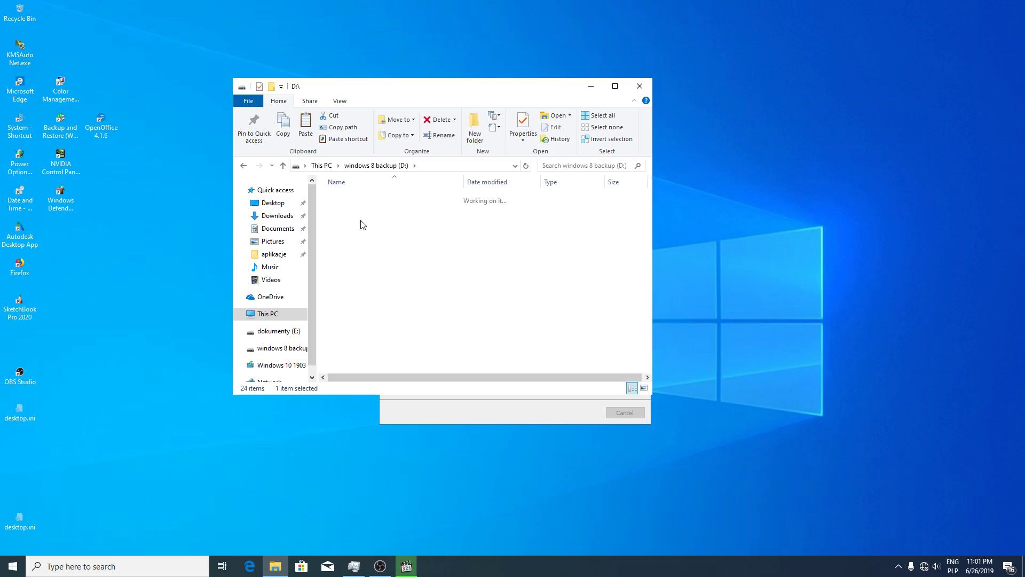
scroll(400, 288, "down", 7)
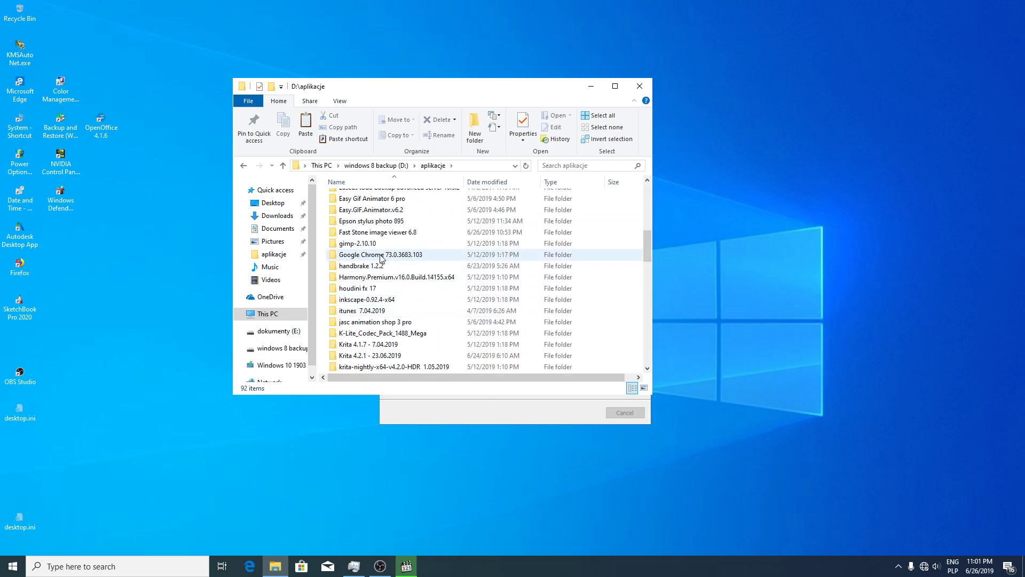
right_click(378, 232)
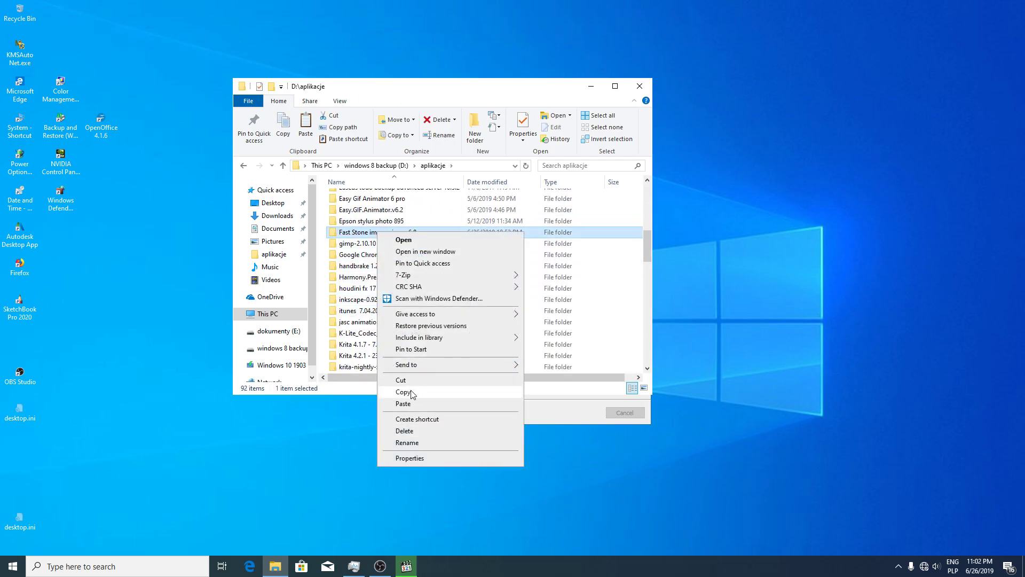
left_click(413, 393)
- Paste it onto dokumenty (E:), replacing existing files, and open the folder
left_click(321, 165)
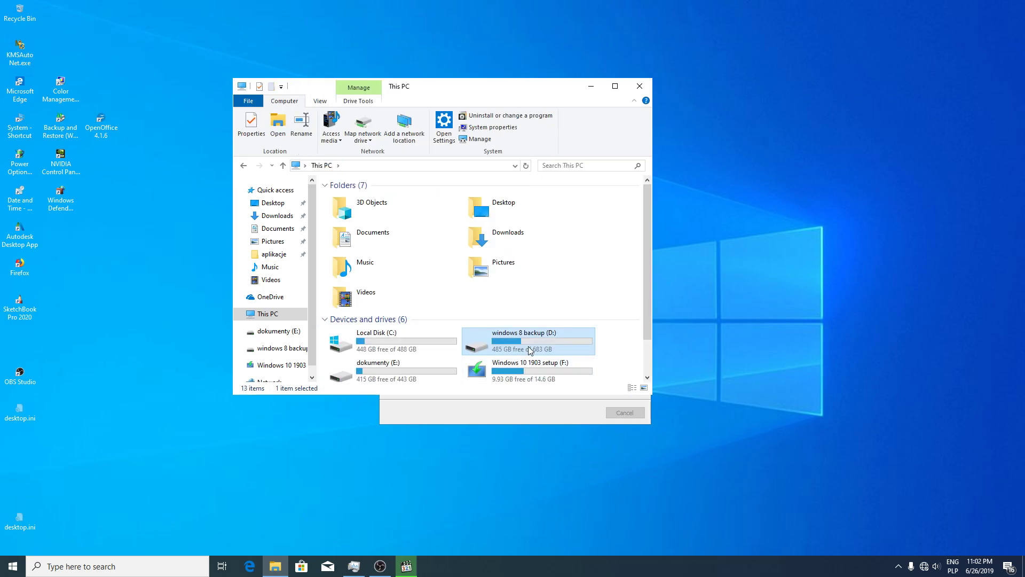
double_click(394, 374)
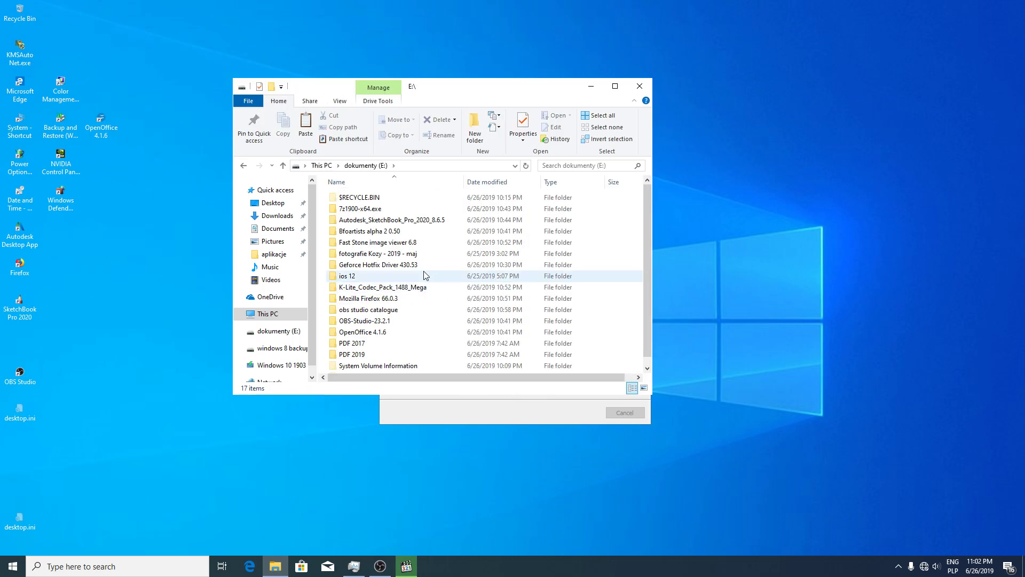
right_click(448, 246)
left_click(480, 318)
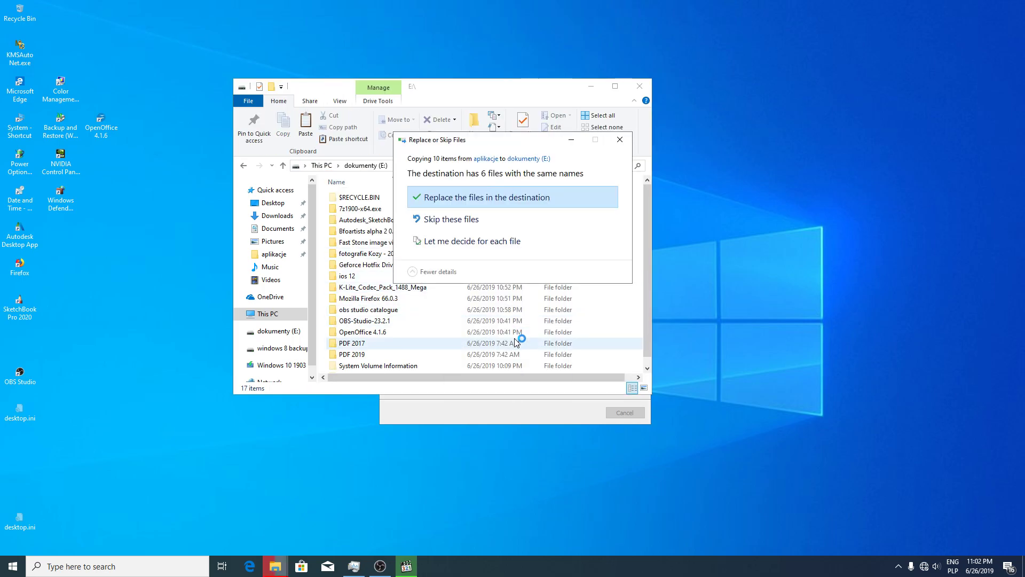
left_click(462, 197)
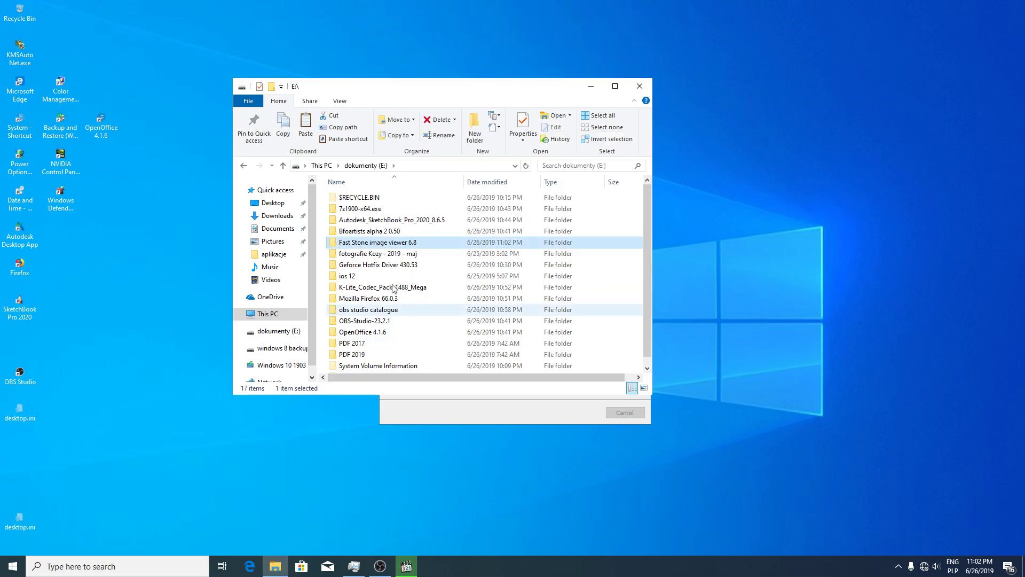
double_click(382, 245)
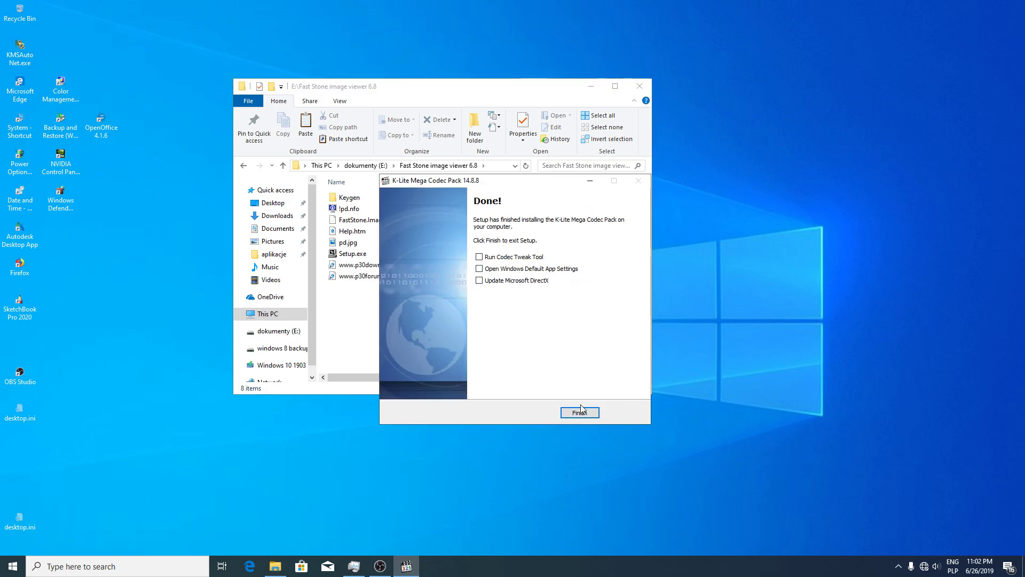
- Finish the codec installer, close Edge, and try FastStone's Setup.exe, dismissing the NSIS integrity error
left_click(580, 412)
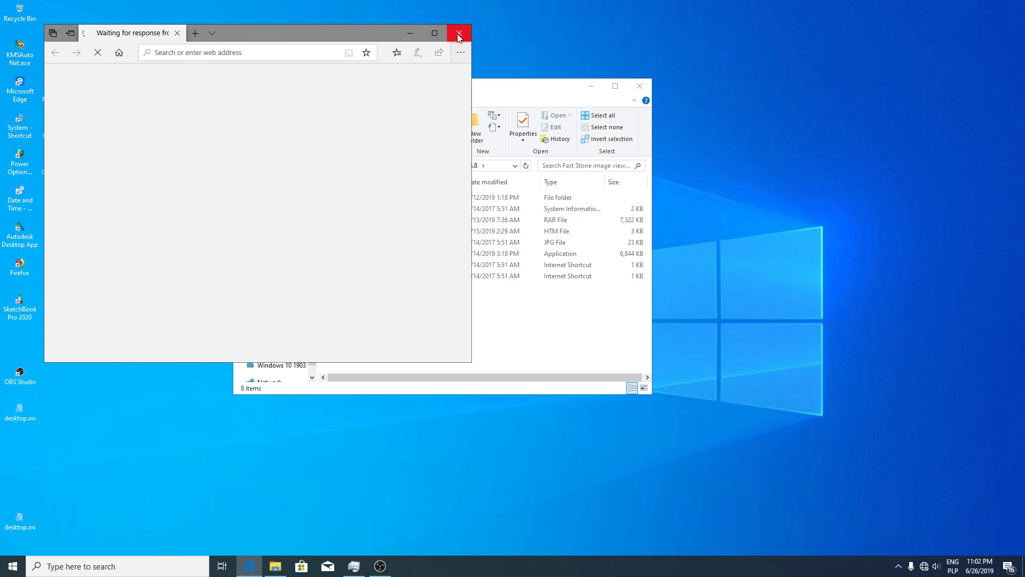
left_click(458, 33)
left_click(362, 253)
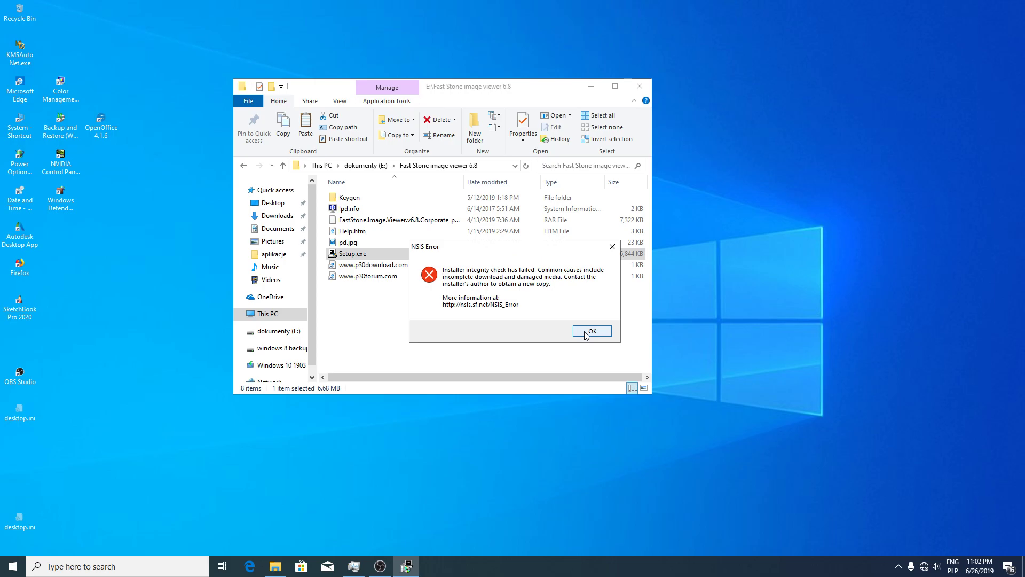
left_click(590, 331)
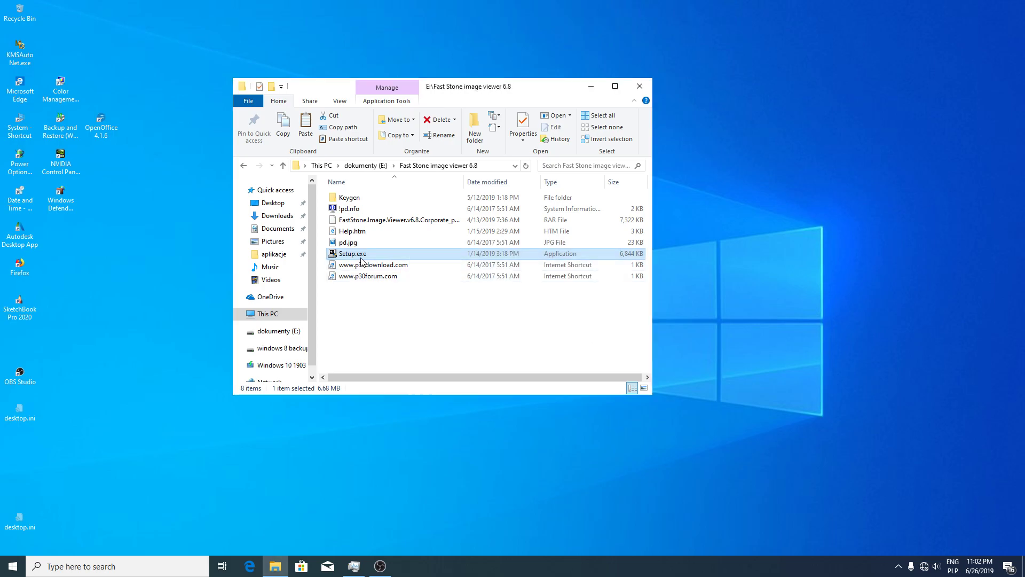
- Delete the broken Fast Stone image viewer 6.8 folder on E: and paste it again
key("BackSpace")
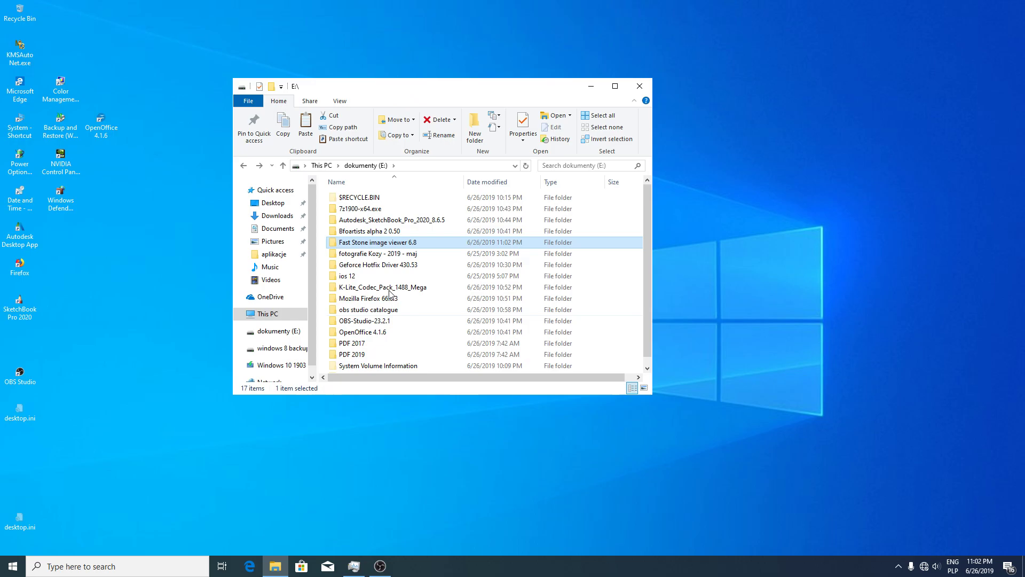
right_click(376, 243)
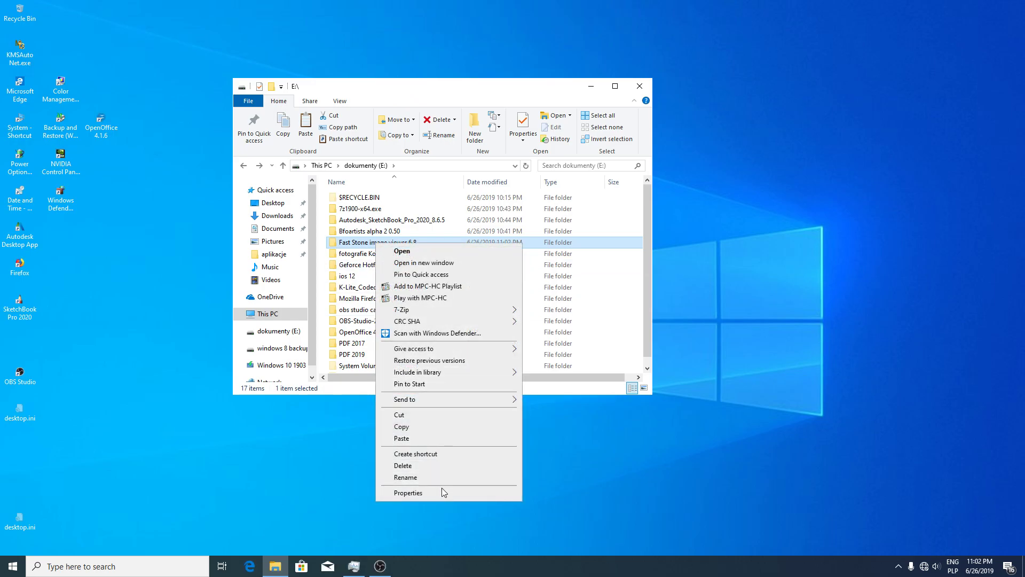
left_click(421, 465)
right_click(443, 253)
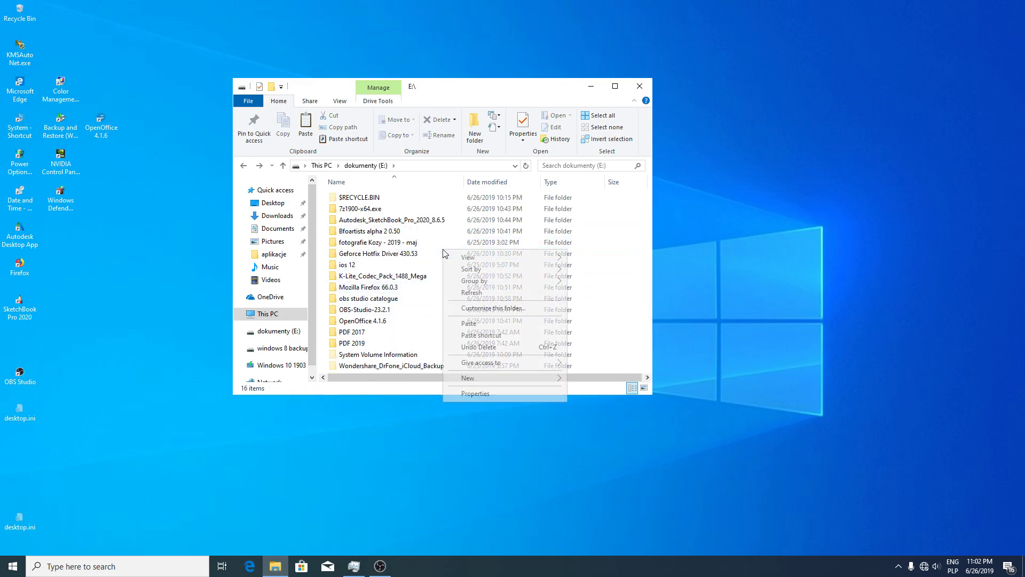
left_click(469, 323)
- Retry Setup.exe from the re-pasted folder, dismiss the integrity error, and return to E:\
double_click(386, 371)
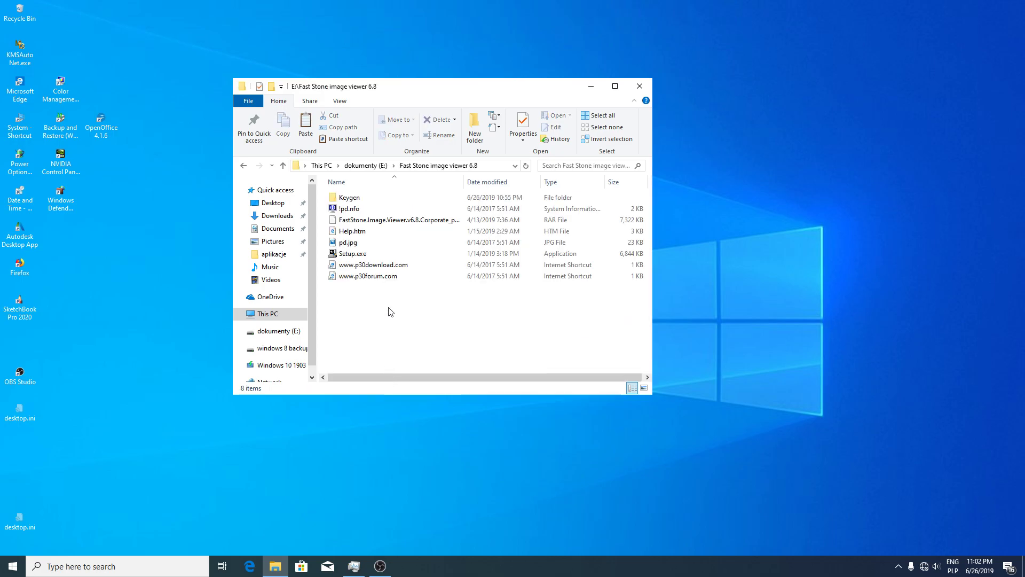
double_click(359, 254)
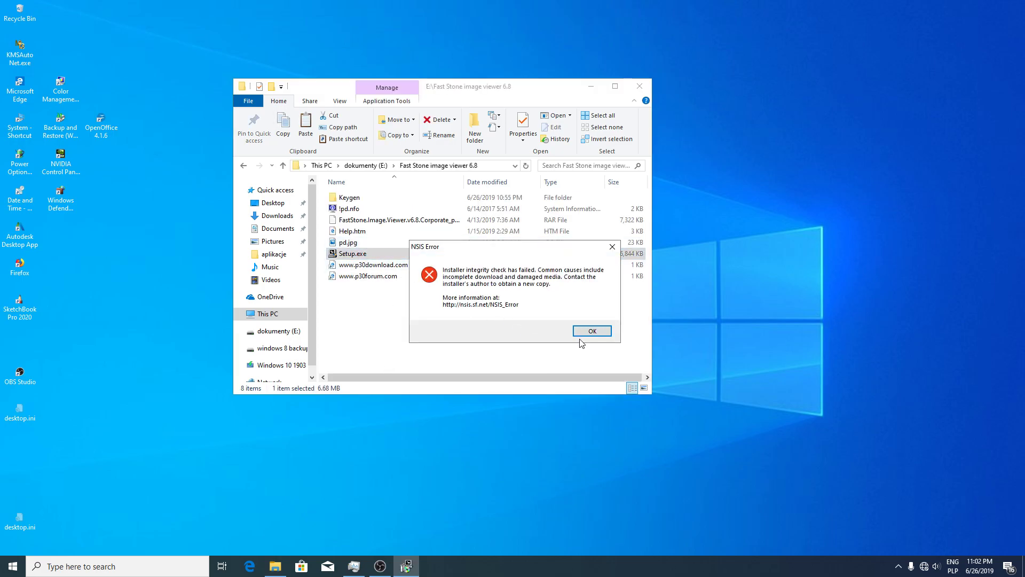
left_click(591, 332)
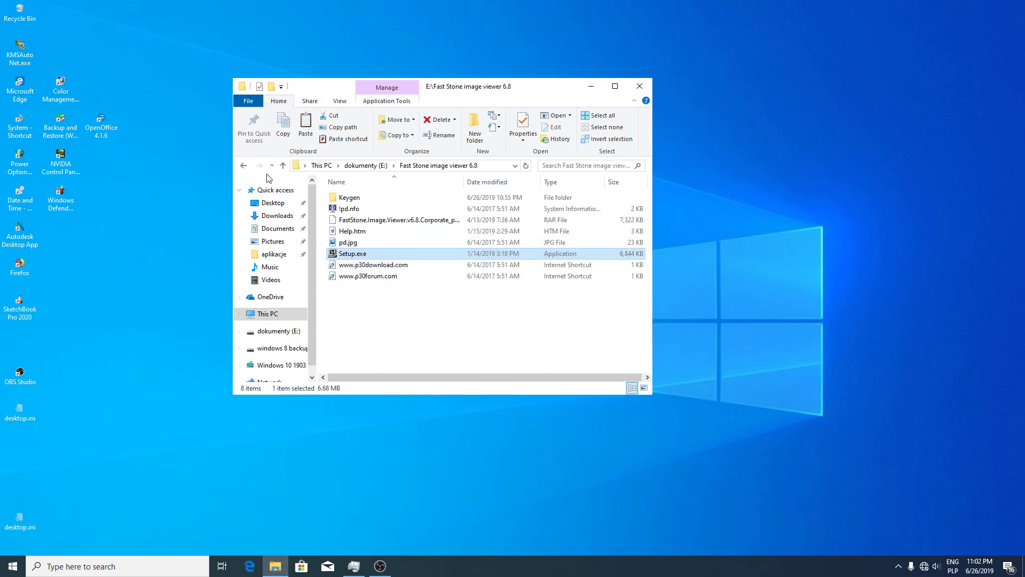
left_click(243, 166)
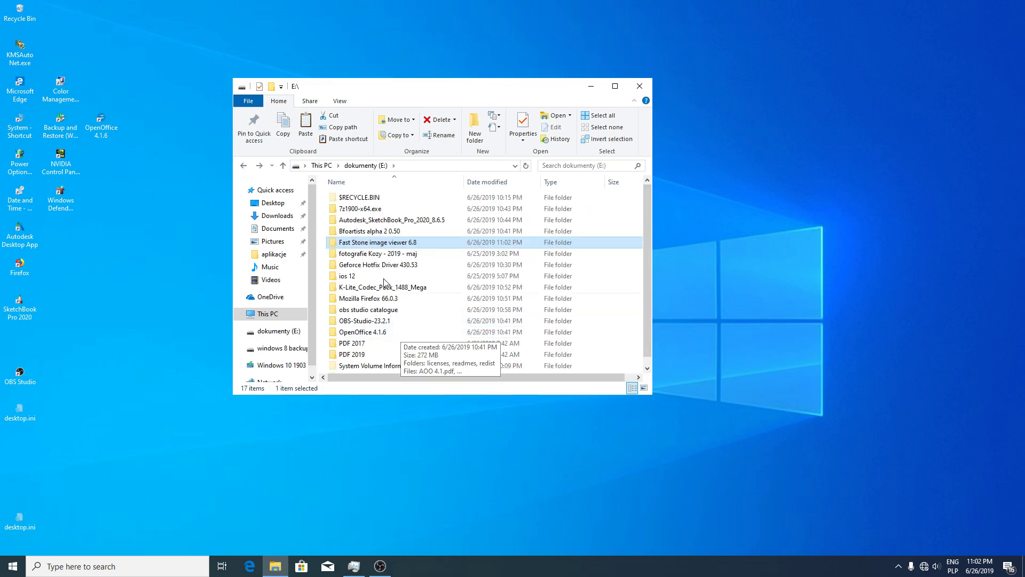
- Delete the Fast Stone image viewer 6.8 folder from E: and empty the Recycle Bin
right_click(386, 244)
left_click(422, 463)
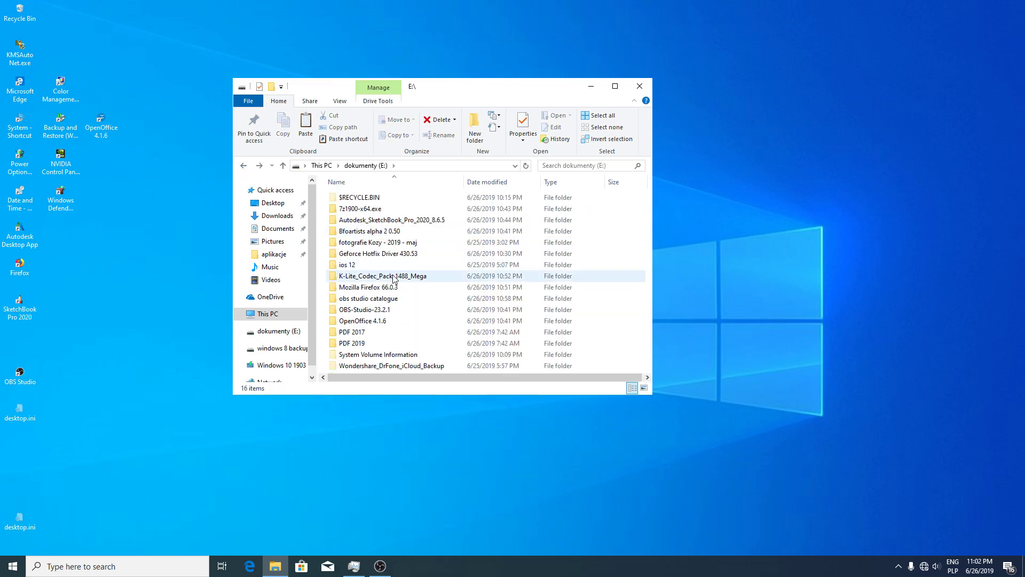
left_click(297, 165)
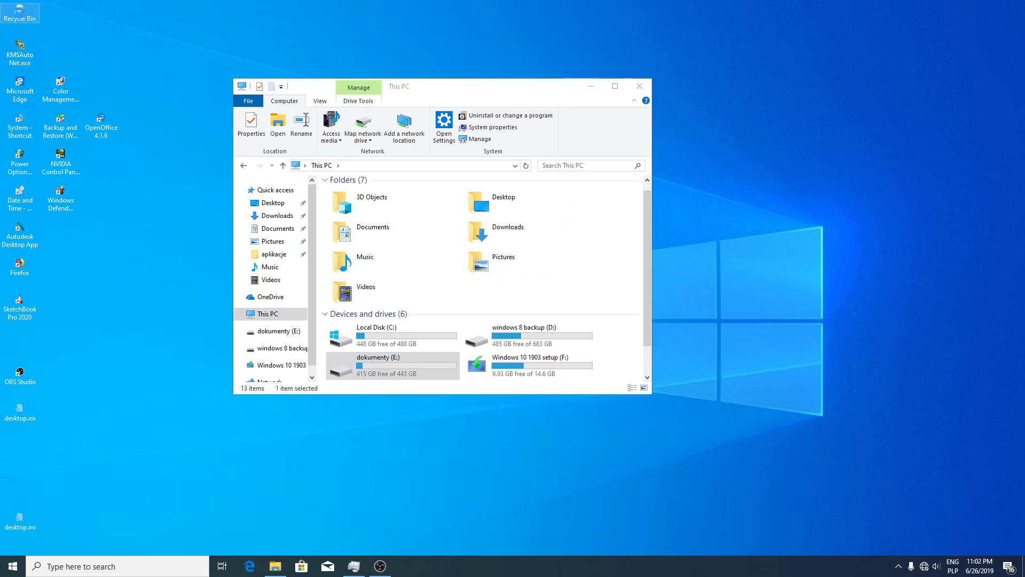
right_click(21, 14)
left_click(64, 33)
left_click(550, 292)
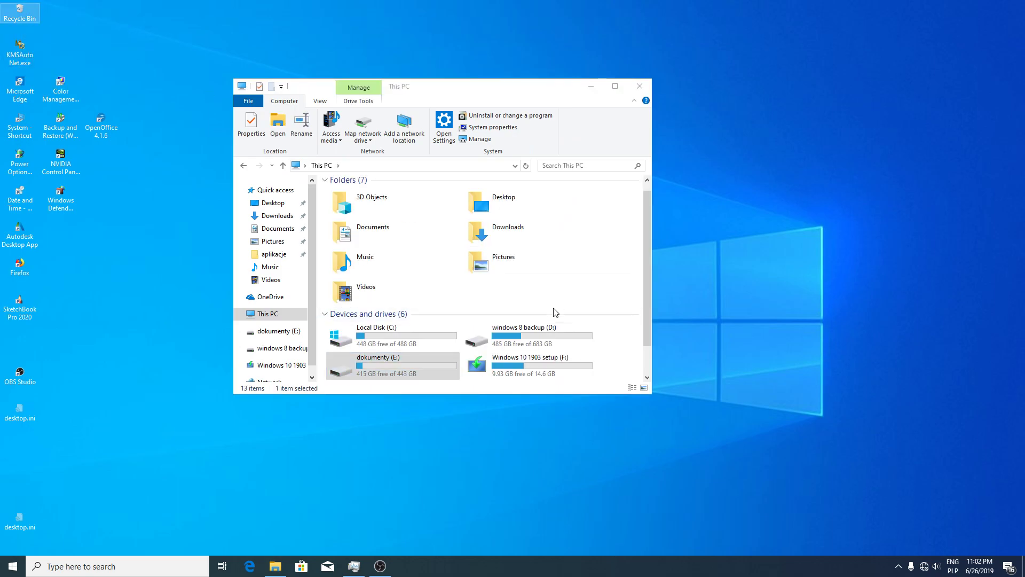
- Run Setup.exe directly from D:\aplikacje\Fast Stone image viewer 6.8 and dismiss the integrity error
scroll(566, 348, "down", 1)
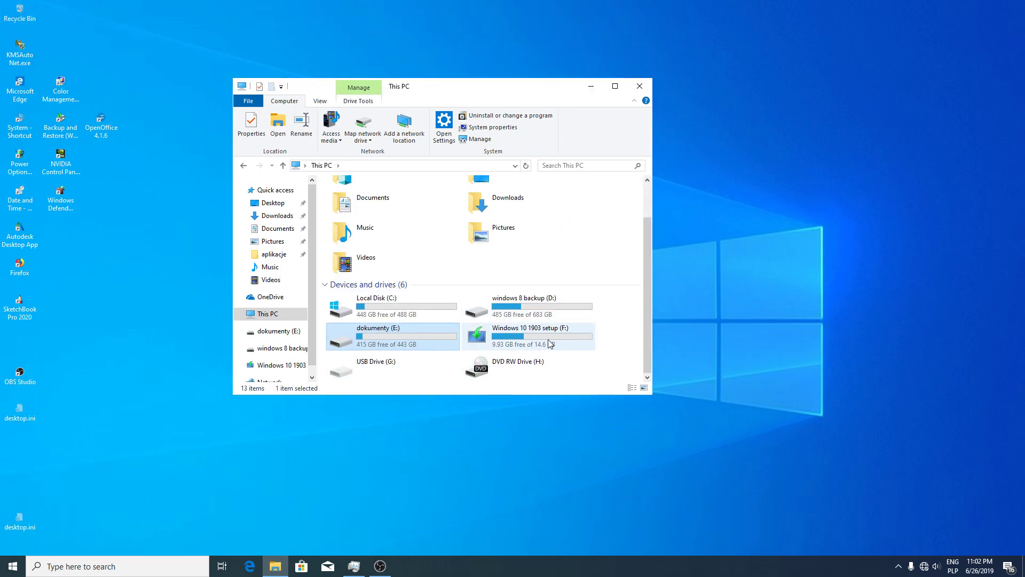
double_click(526, 303)
double_click(357, 220)
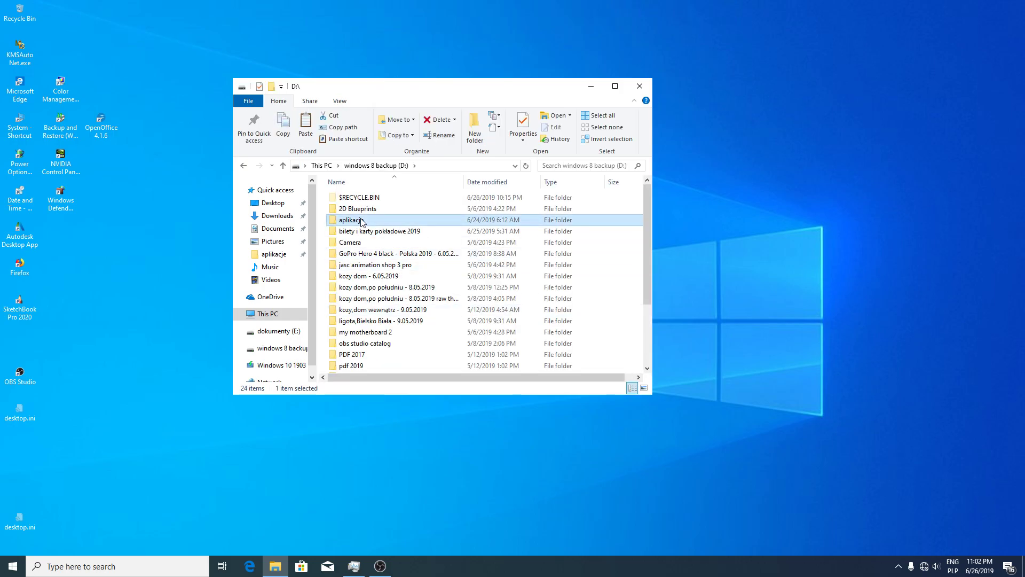
scroll(419, 283, "down", 3)
scroll(395, 350, "down", 1)
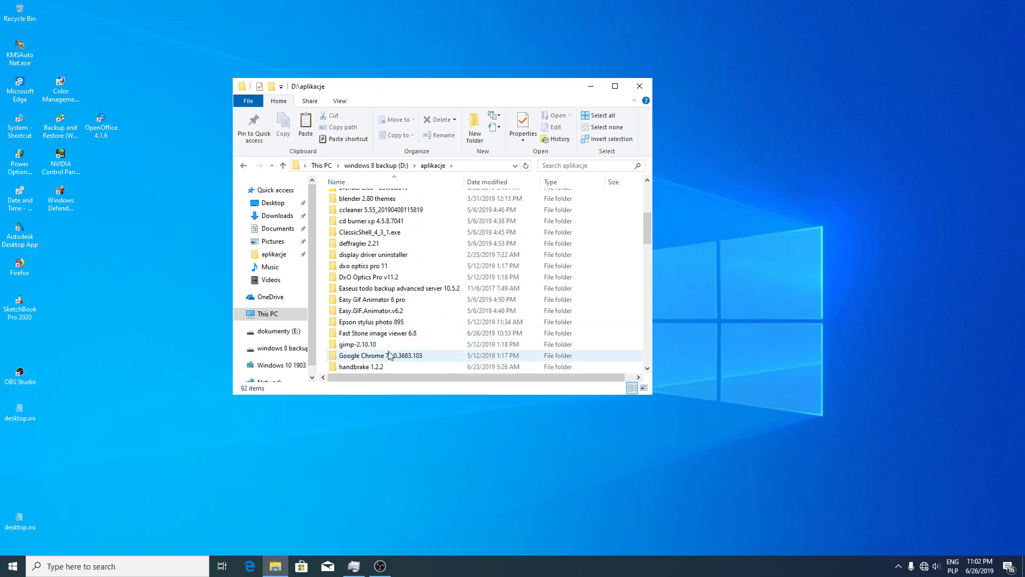
double_click(382, 336)
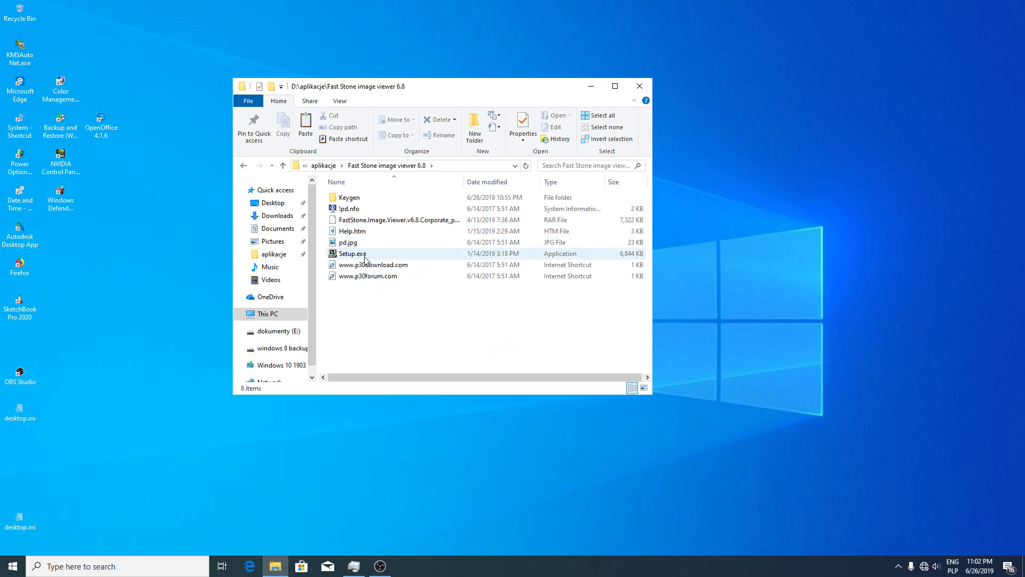
double_click(356, 254)
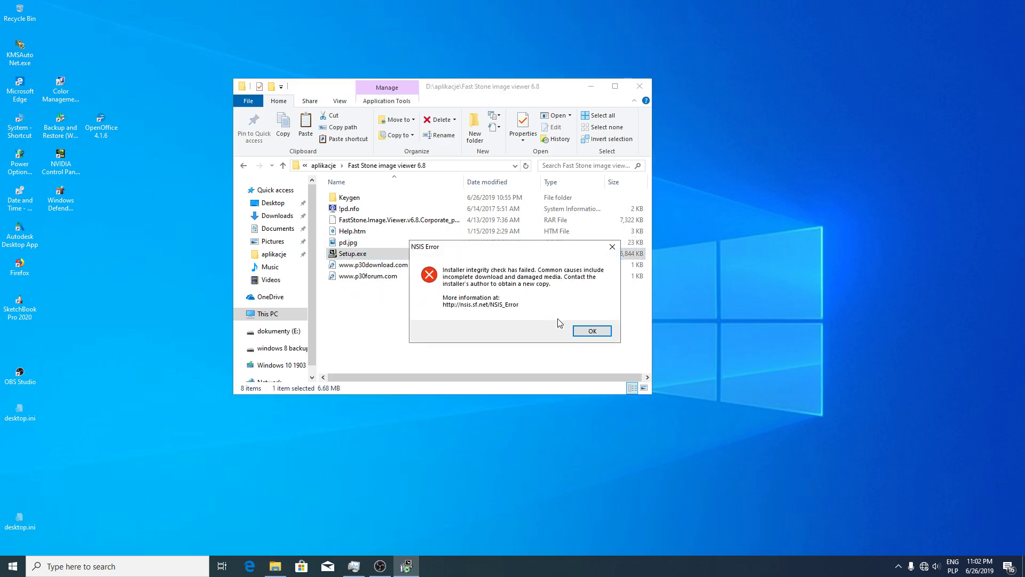
left_click(592, 331)
- Safely eject the USB drive holding windows 8 backup (D:) from the notification area
left_click(898, 565)
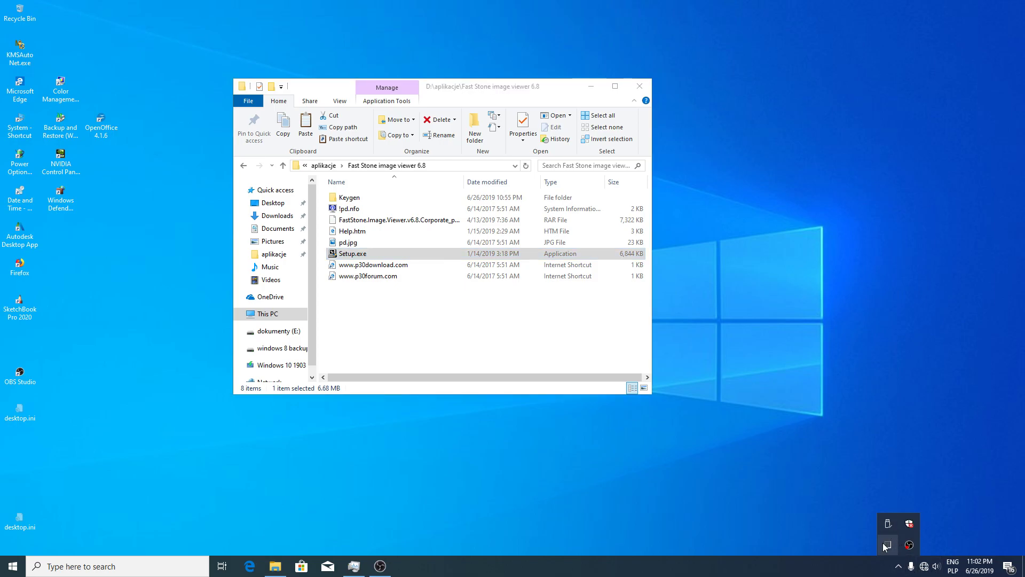
left_click(887, 543)
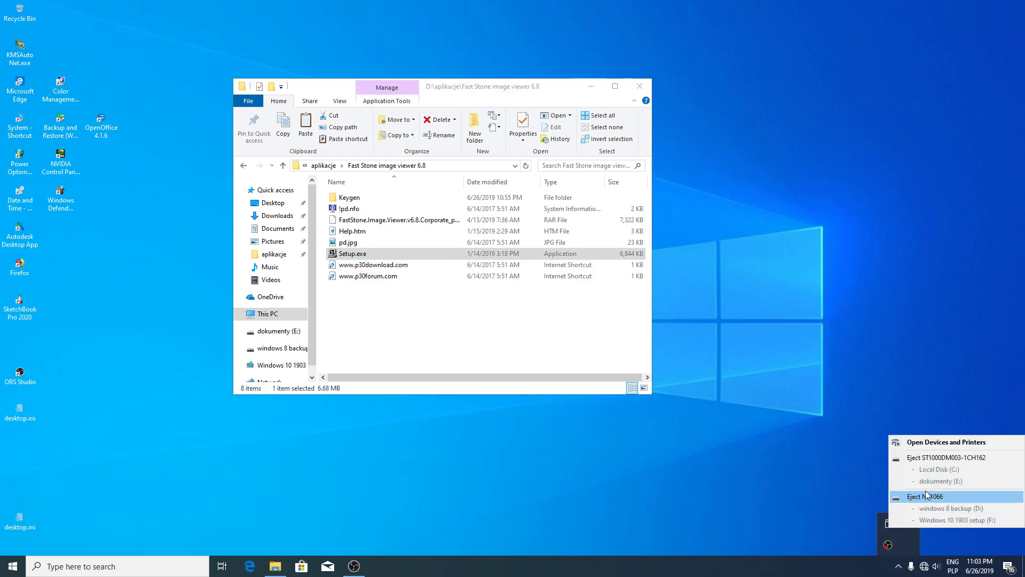
left_click(926, 496)
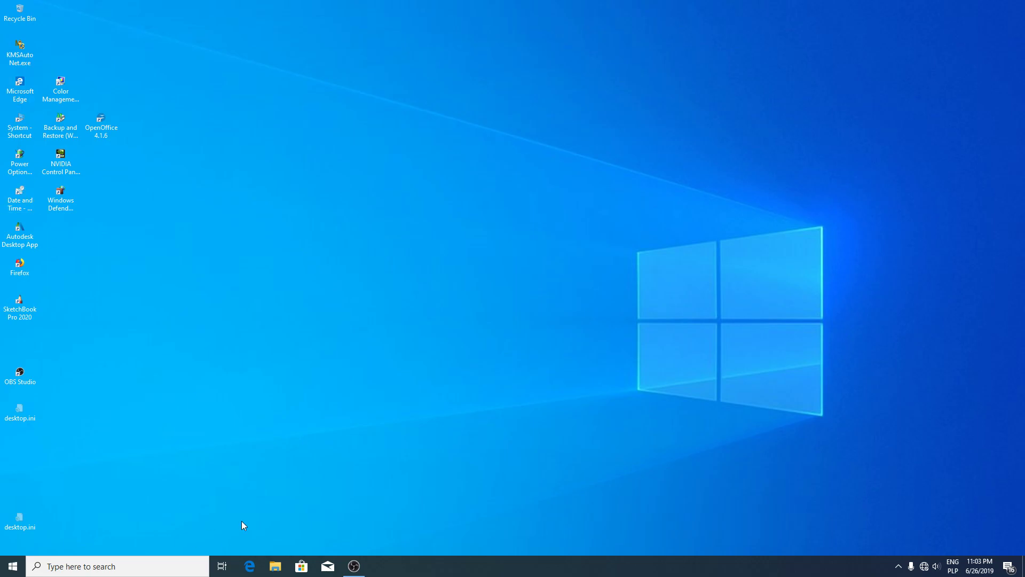
- Open an enlarged Explorer window and browse to New Volume (D:)\aplikacje
double_click(26, 19)
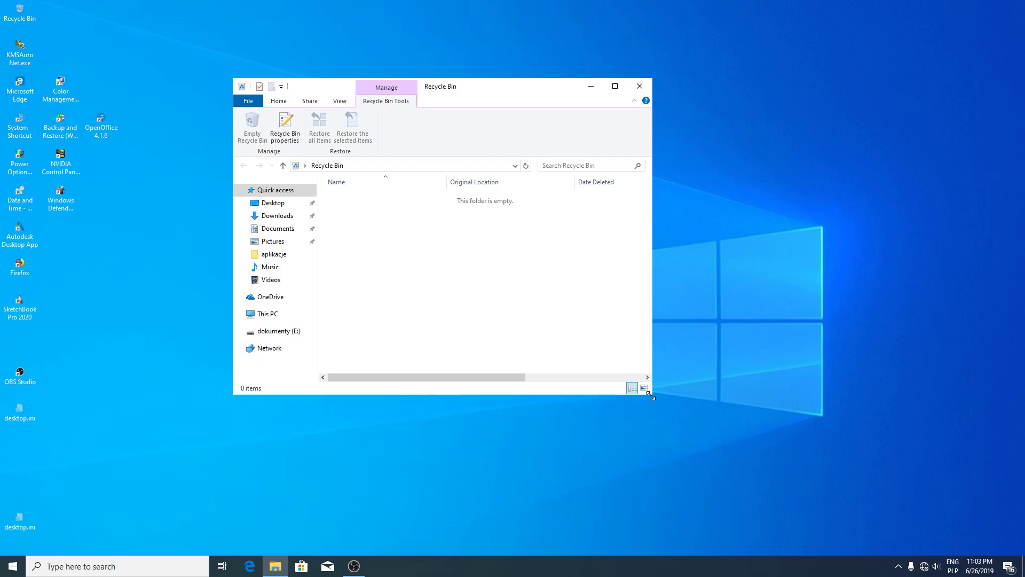
left_click_drag(651, 396, 855, 524)
left_click(305, 166)
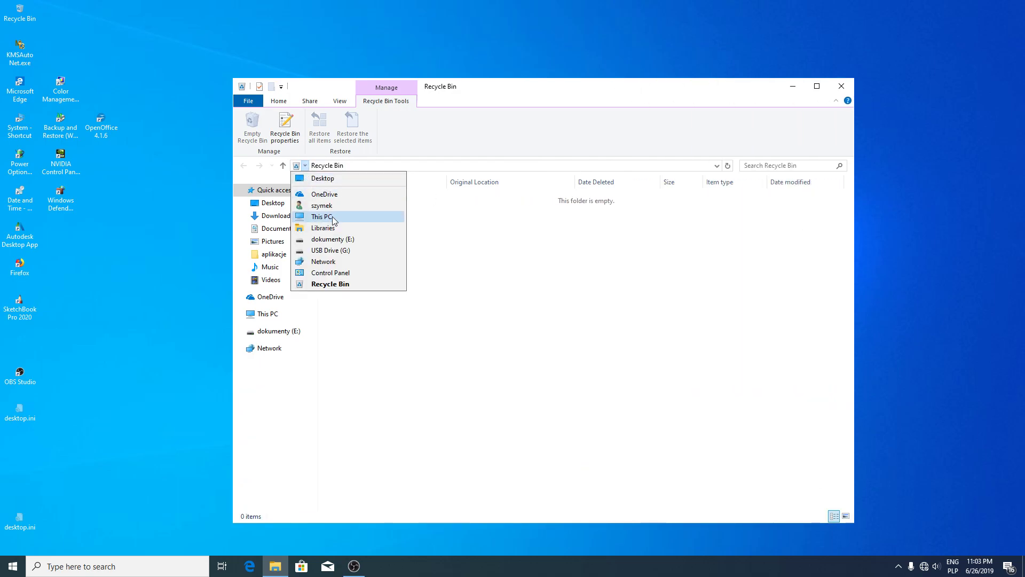
left_click(322, 216)
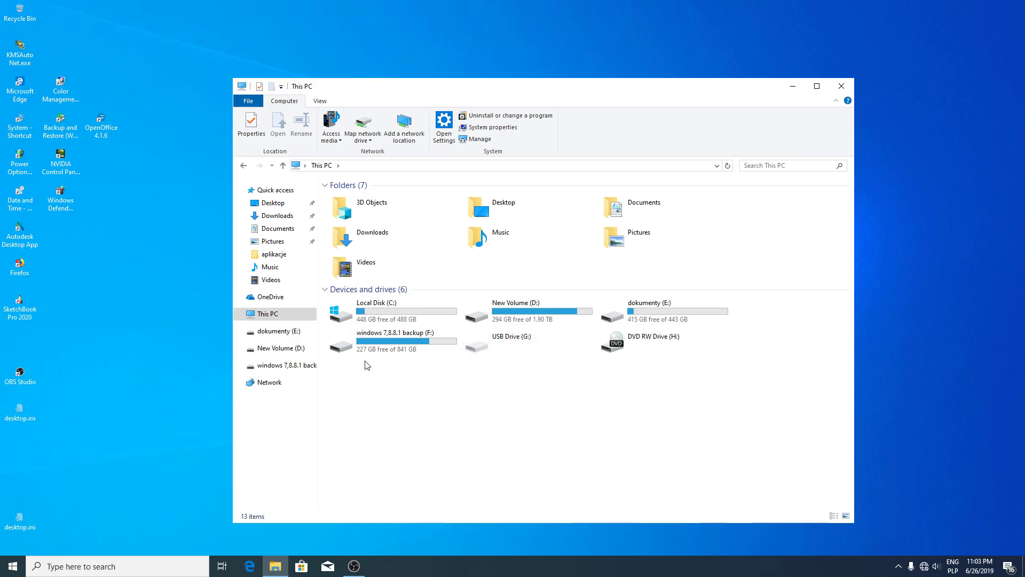
double_click(546, 307)
double_click(363, 466)
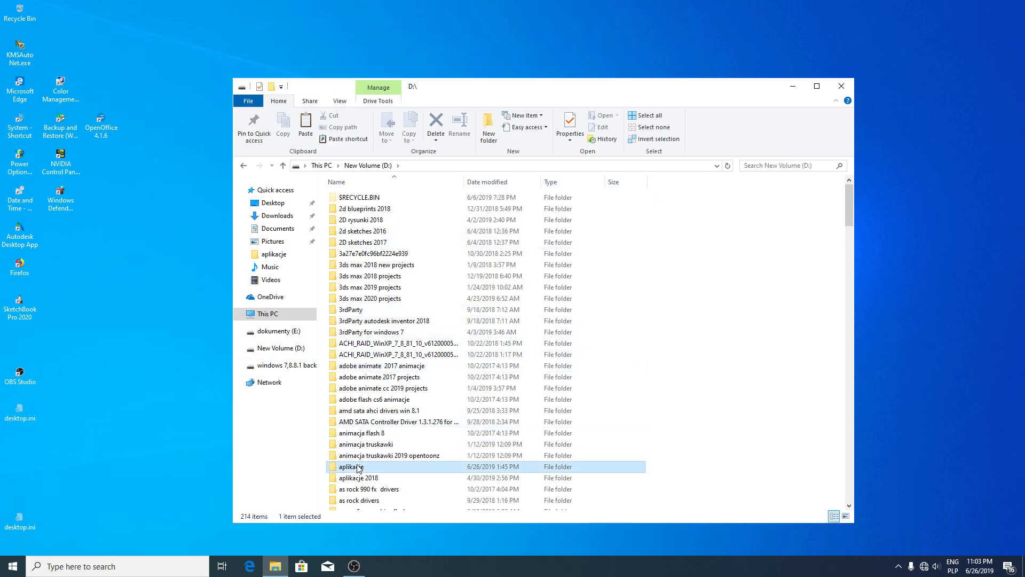
- Copy the Fast Stone image viewer 6.8 folder and paste it onto dokumenty (E:)
left_click_drag(851, 193, 850, 320)
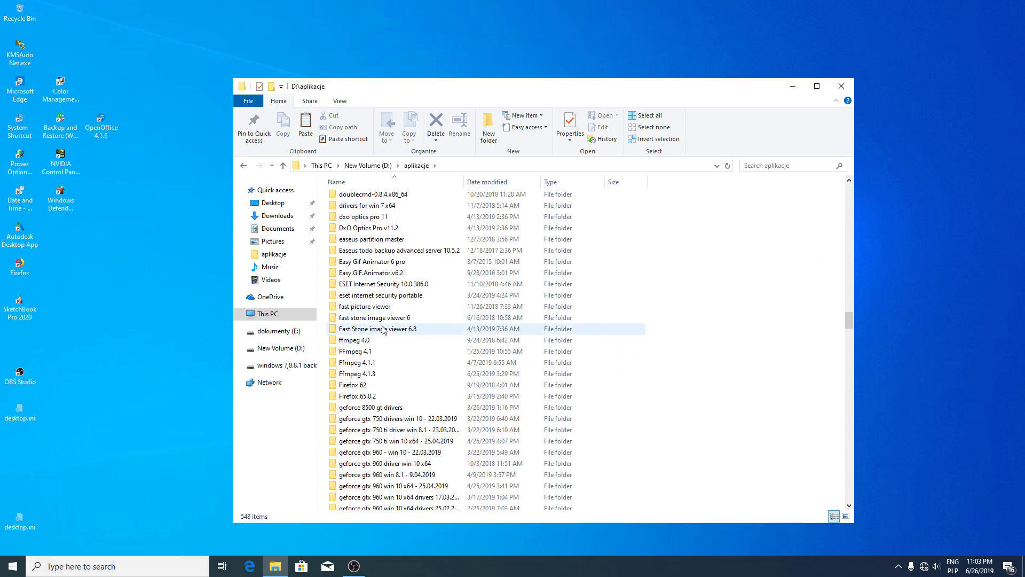
right_click(395, 333)
left_click(420, 259)
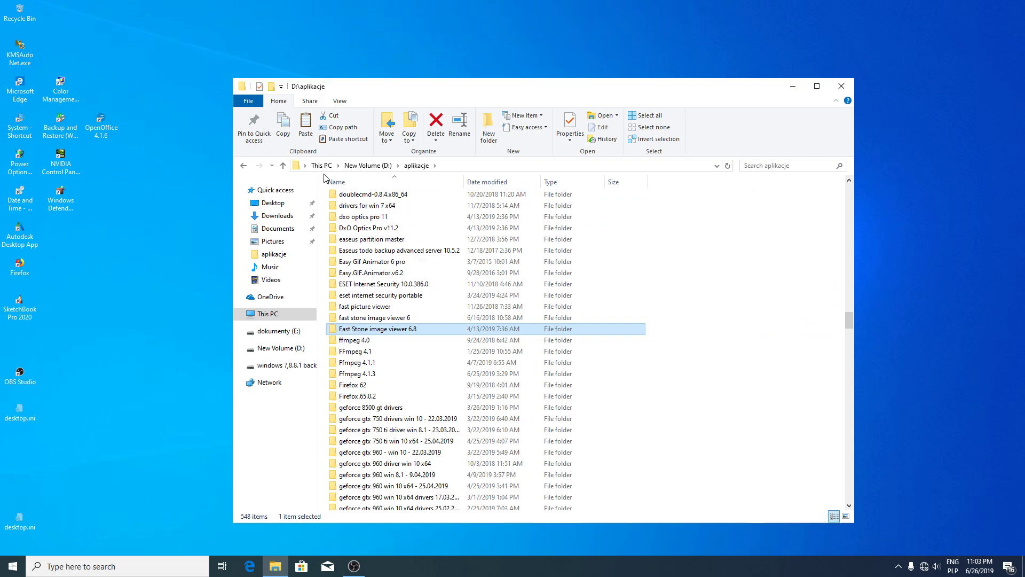
left_click(321, 165)
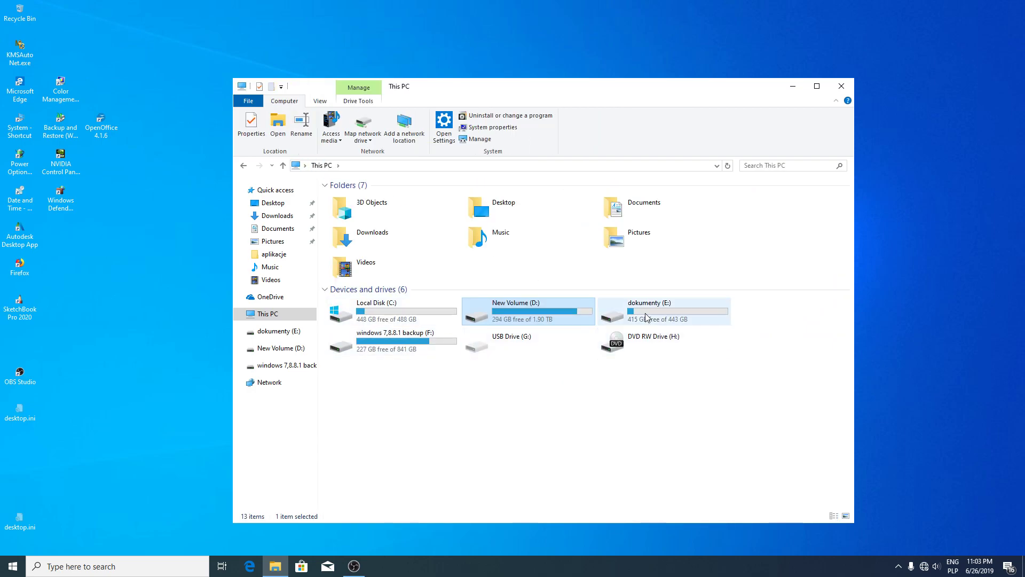
double_click(635, 311)
right_click(442, 293)
left_click(467, 365)
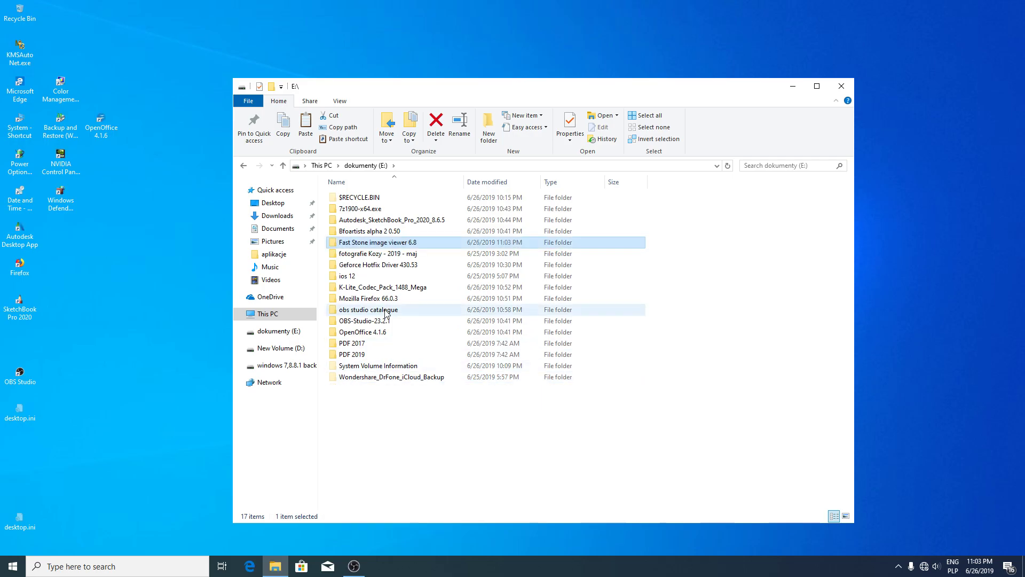
- Install FastStone Image Viewer 6.8 from the copied Fast Stone folder in the default location, then close the thank-you web page
double_click(370, 244)
left_click(354, 256)
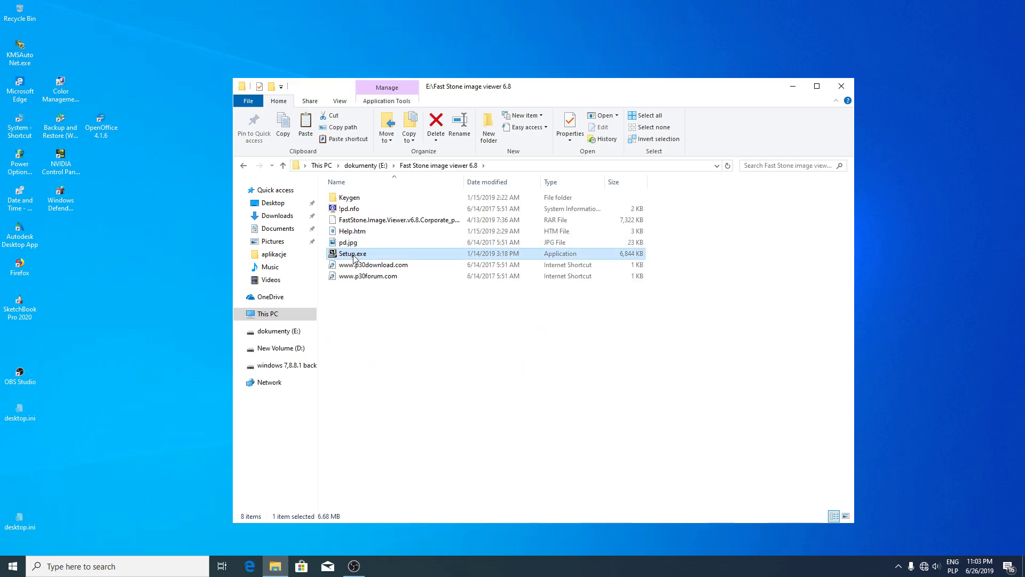
left_click(555, 371)
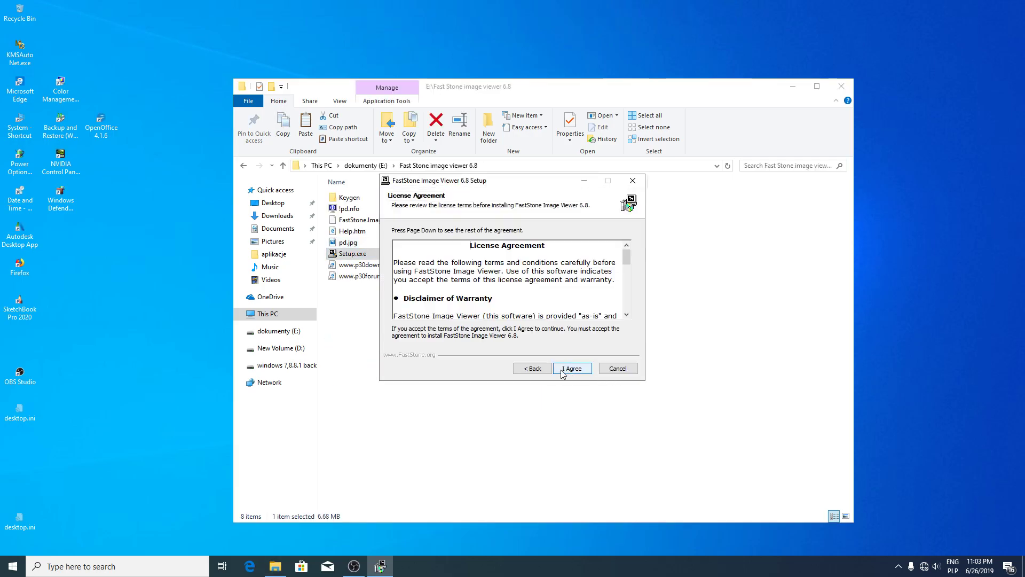
left_click(564, 369)
left_click(569, 367)
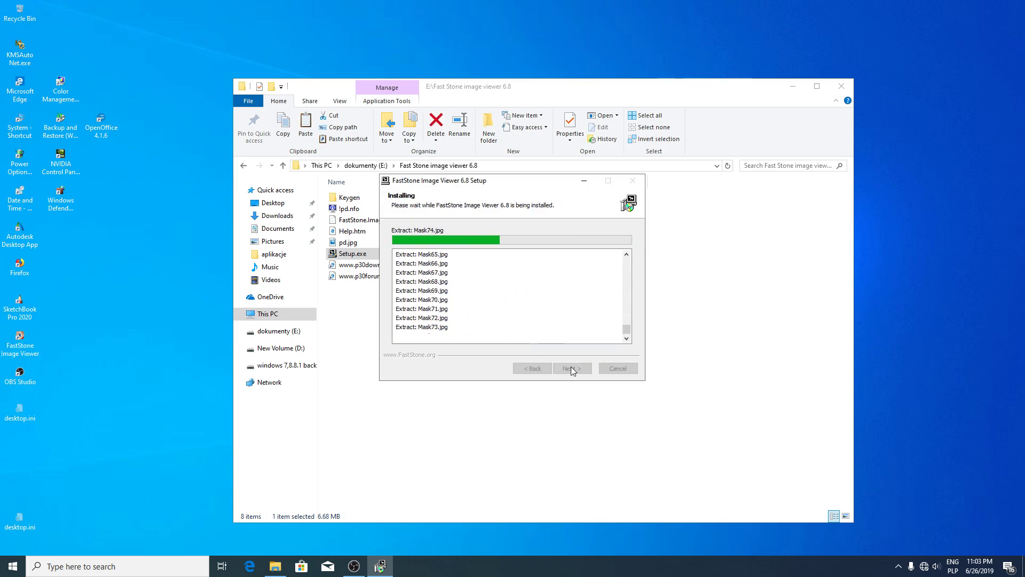
left_click(570, 369)
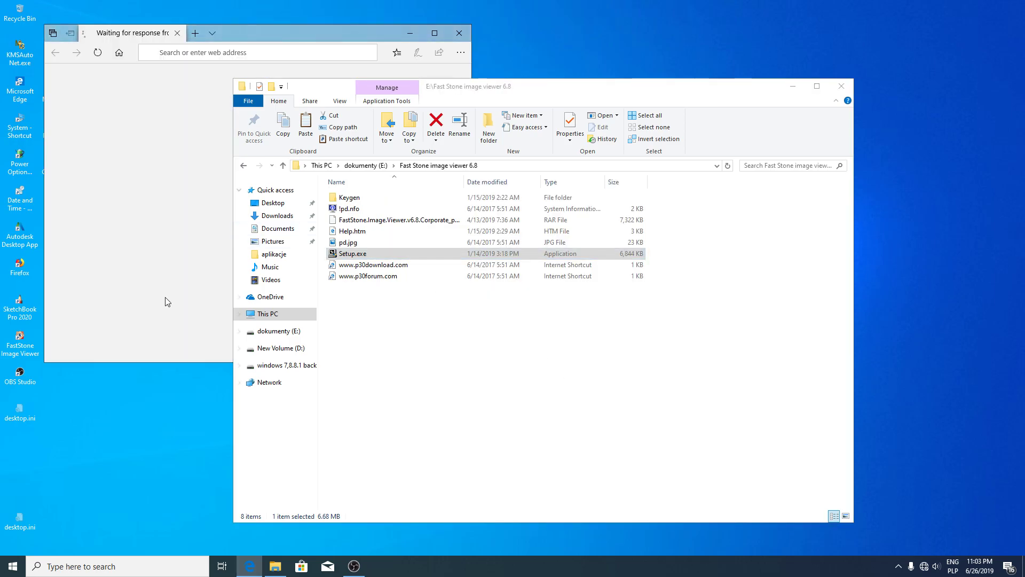
left_click(459, 34)
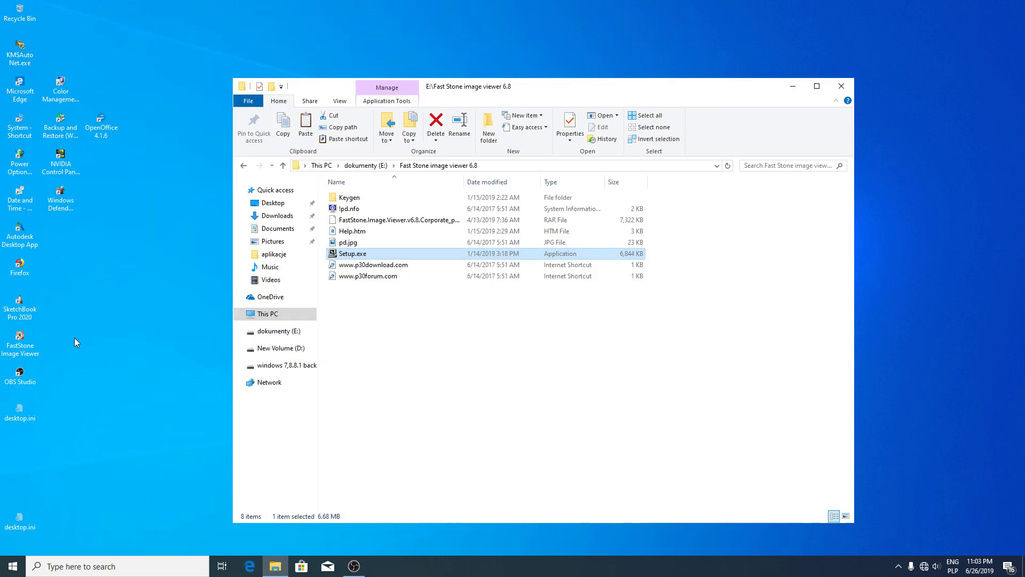
- Launch FastStone Image Viewer and set 'Associated image launches in' to Windowed View
double_click(20, 341)
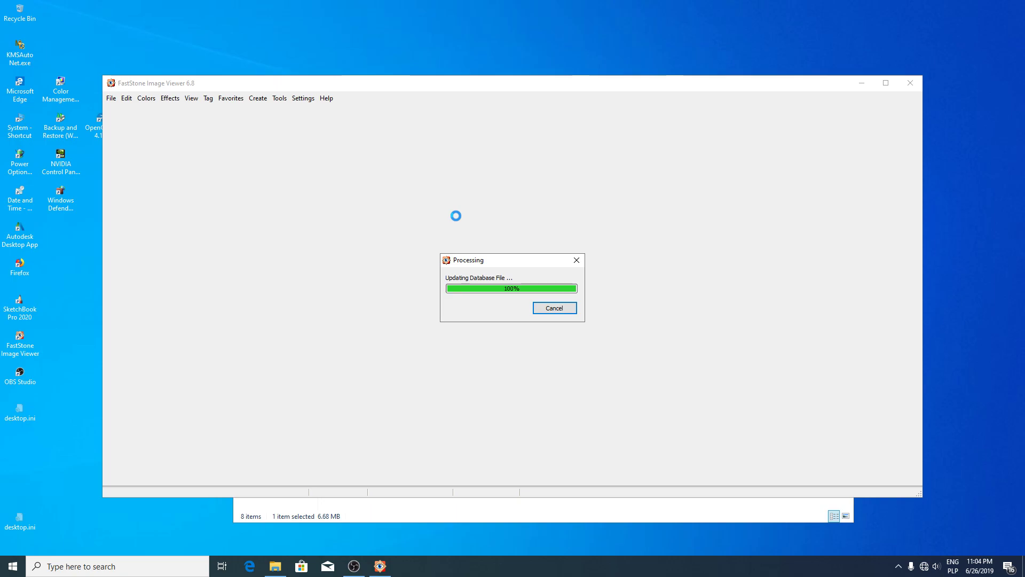
left_click(312, 101)
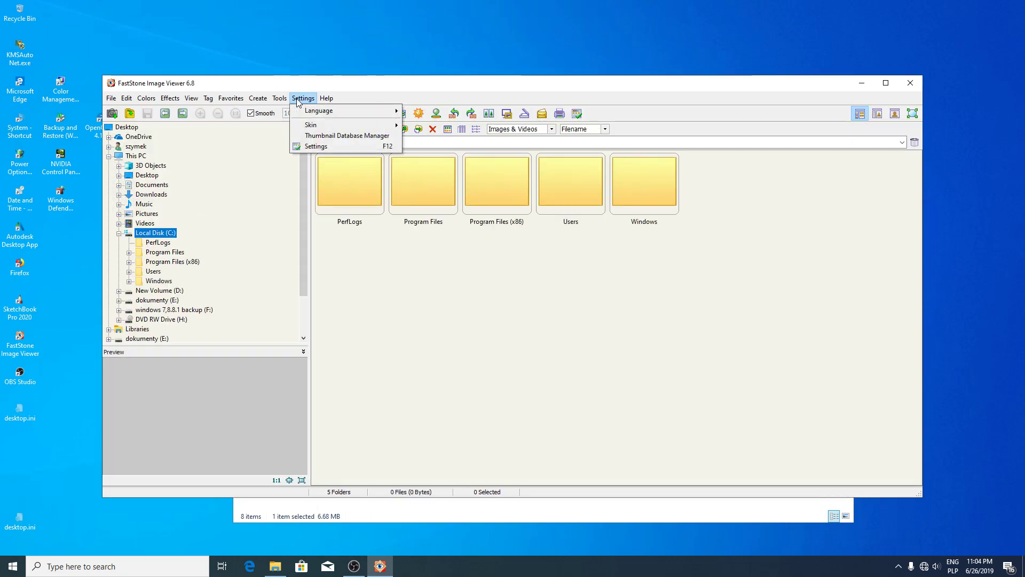
left_click(323, 148)
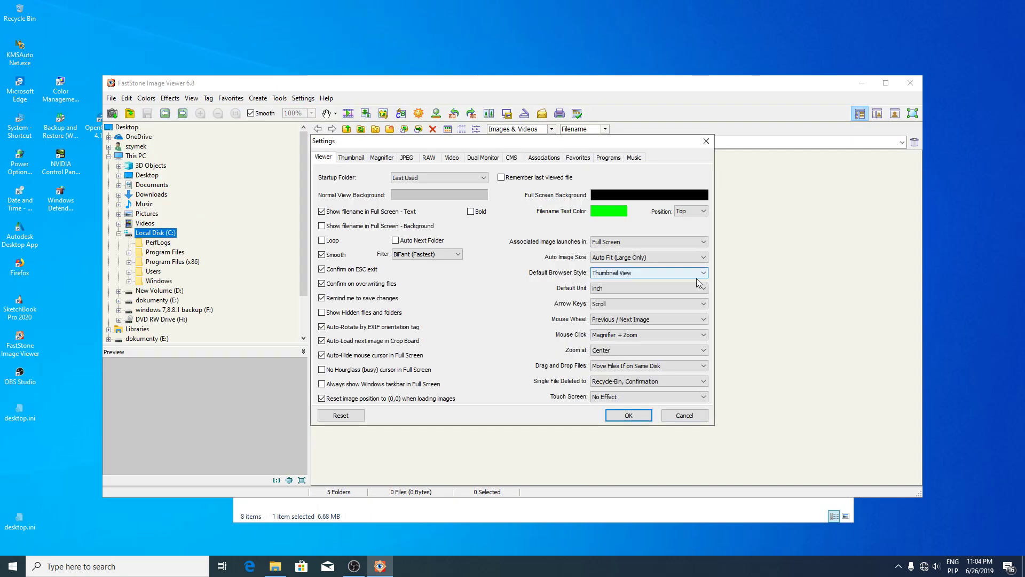
left_click(618, 241)
left_click(621, 266)
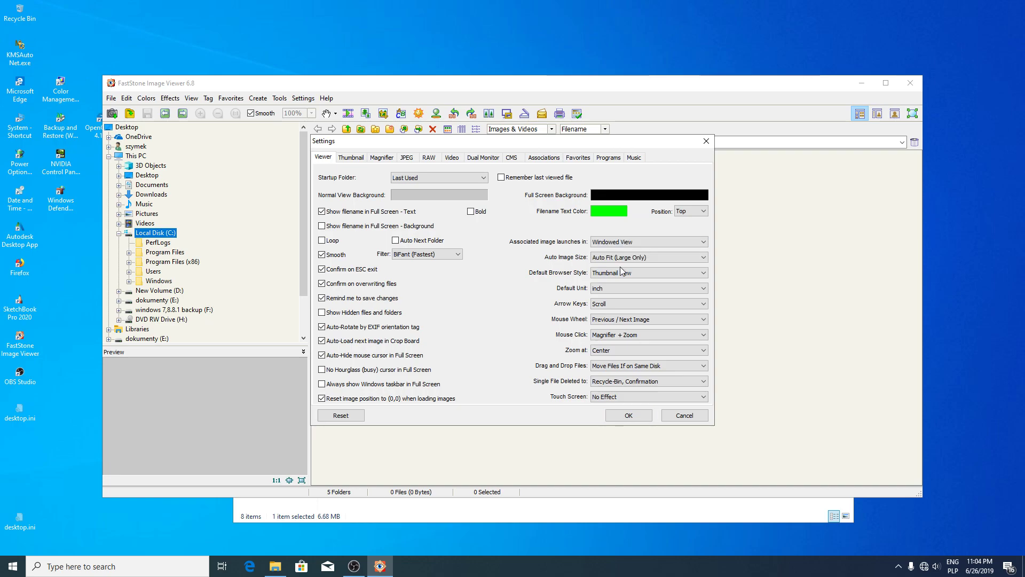
left_click(629, 416)
- Close the image viewer and browse to the aplikacje folder on New Volume (D:)
left_click(911, 82)
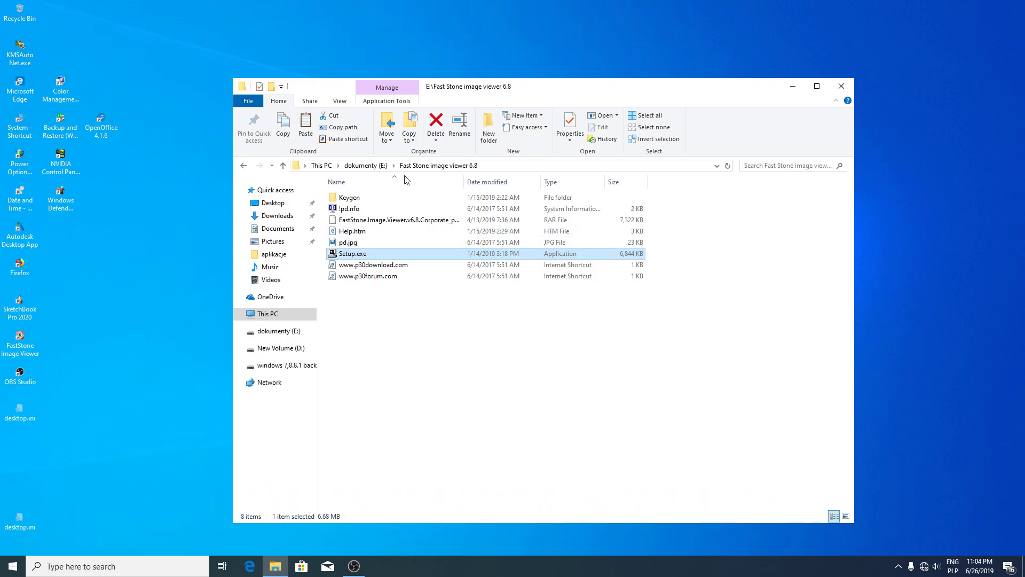
left_click(366, 166)
left_click(322, 165)
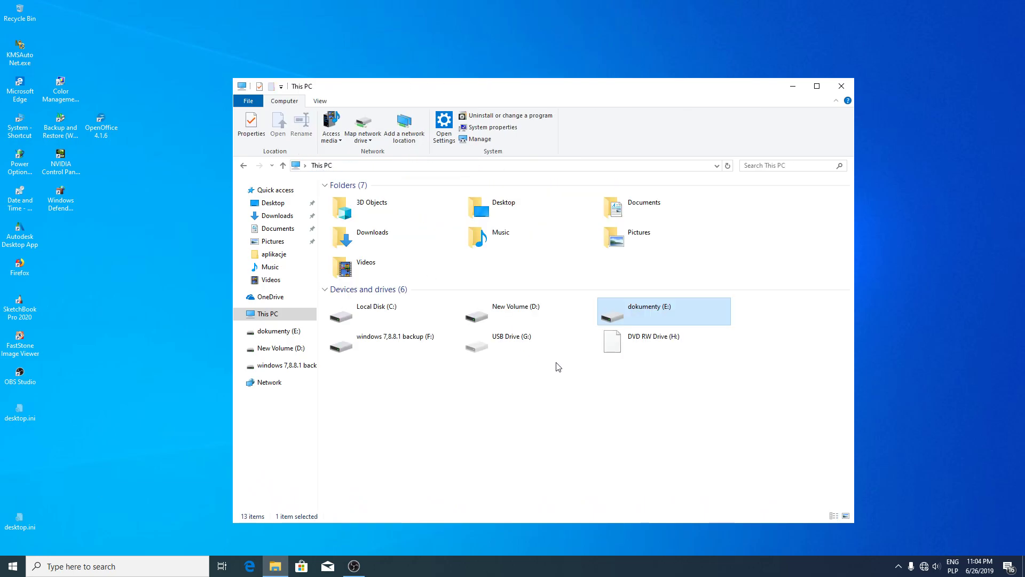
left_click(394, 352)
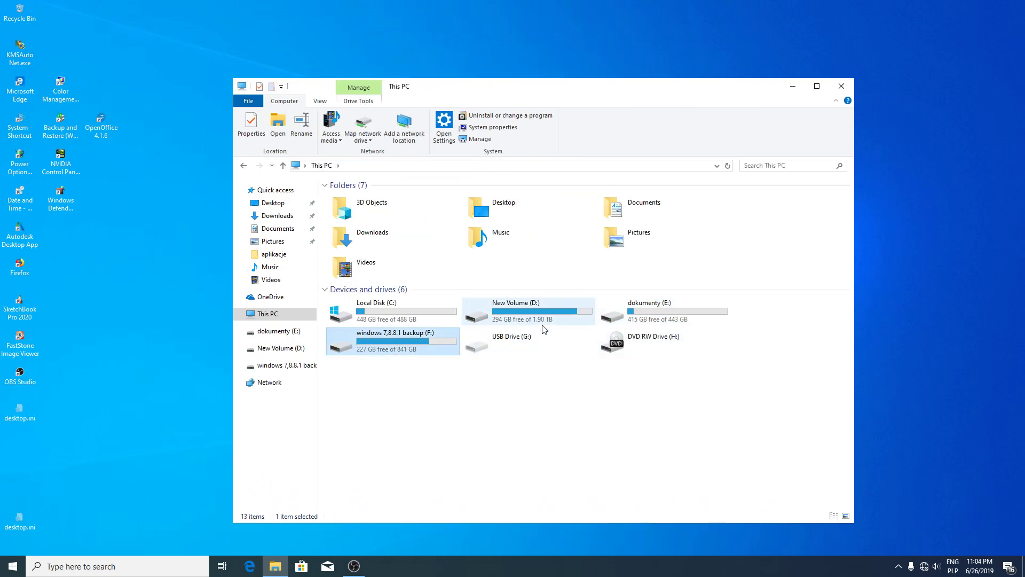
double_click(513, 313)
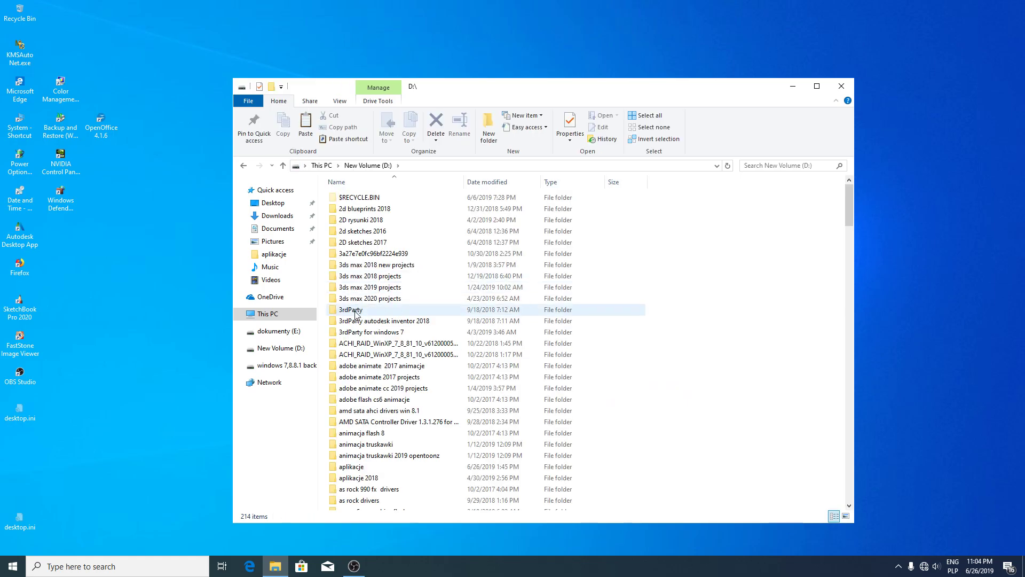
double_click(357, 467)
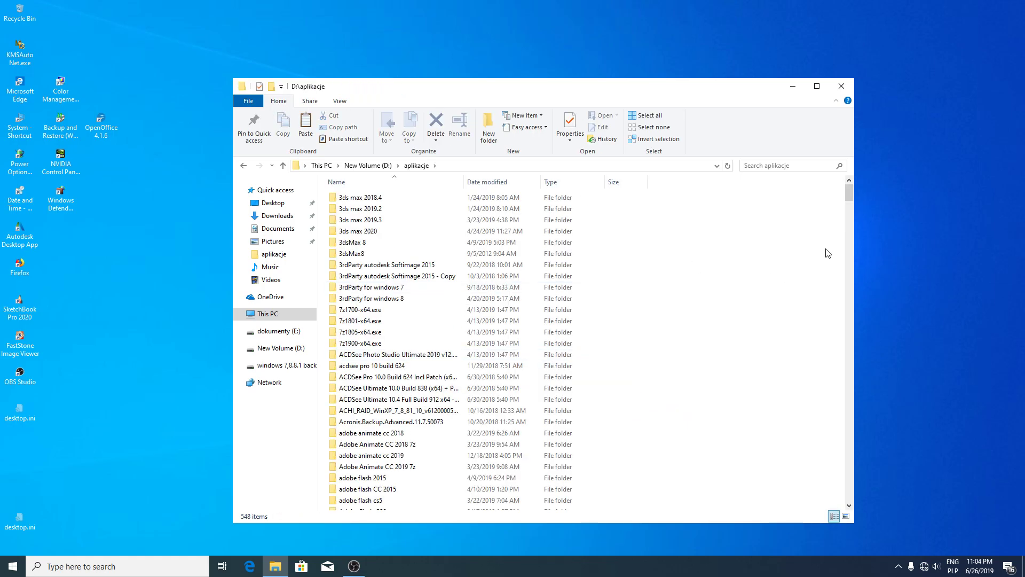
left_click_drag(844, 192, 848, 363)
left_click(480, 448)
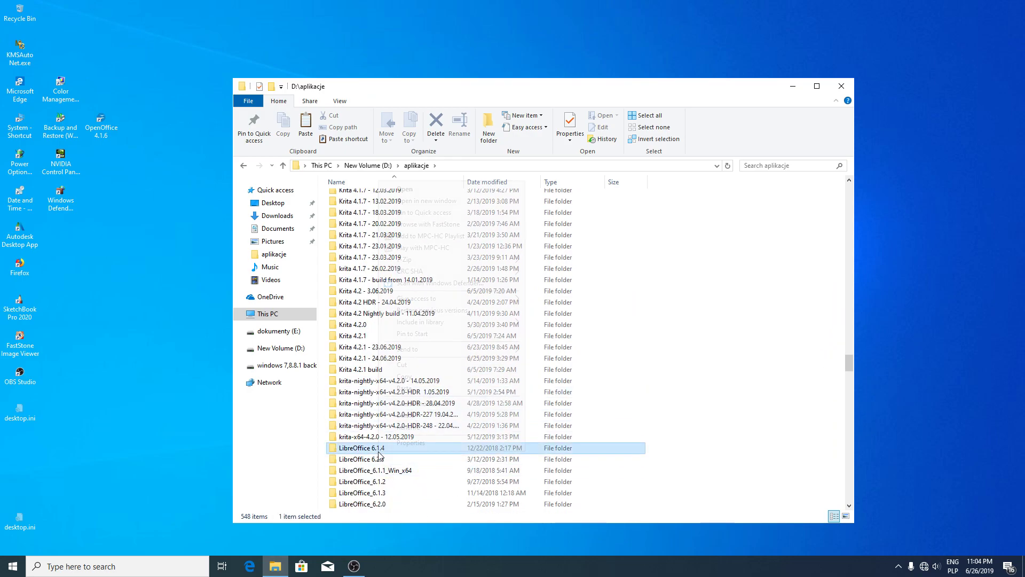
scroll(471, 498, "down", 2)
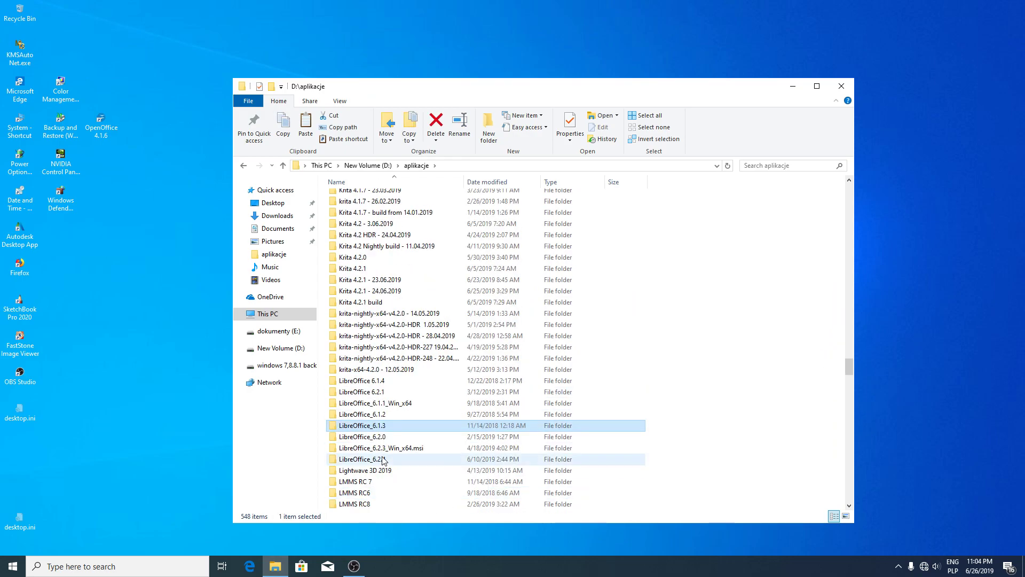
- Copy the LibreOffice_6.2.4 folder into dokumenty (E:) and open the pasted folder
right_click(386, 459)
left_click(407, 381)
left_click(320, 165)
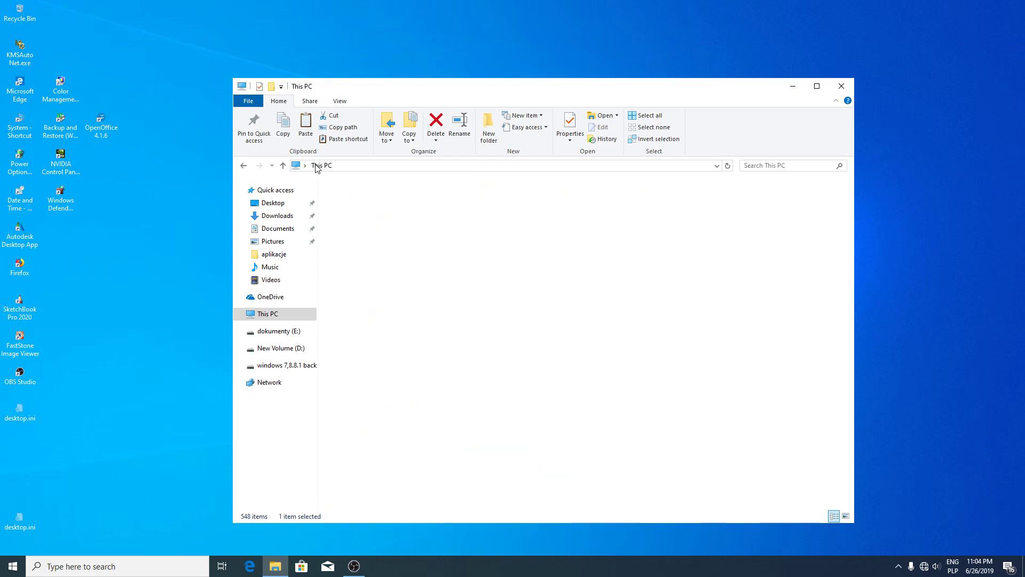
double_click(614, 314)
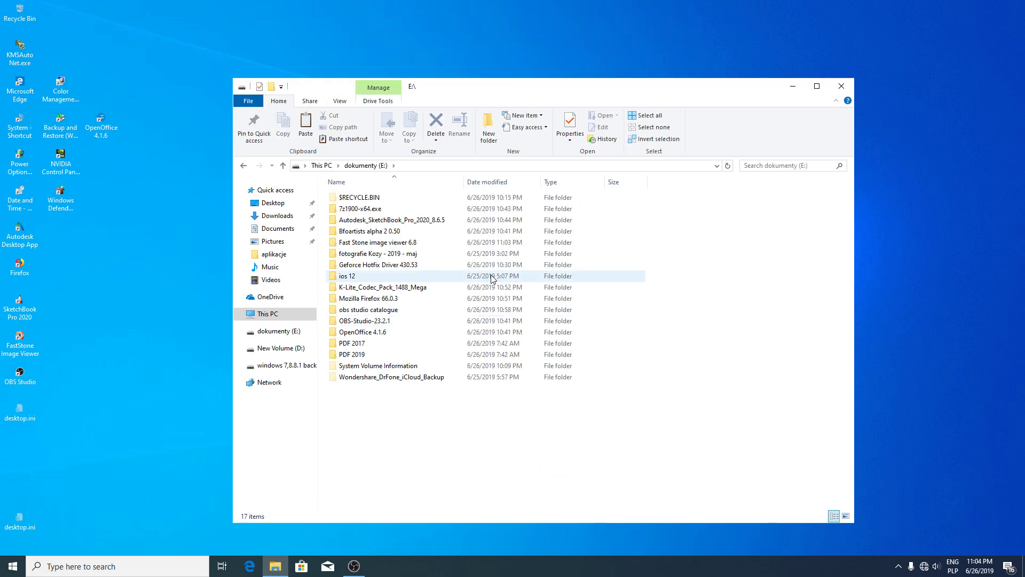
right_click(438, 265)
left_click(468, 335)
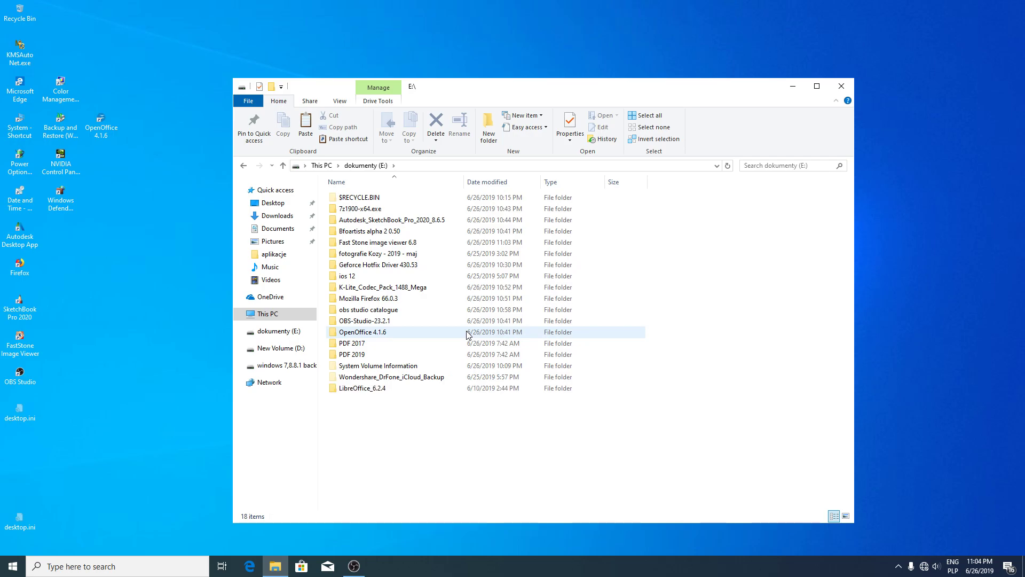
left_click(373, 400)
double_click(373, 389)
- Run the LibreOffice 6.2.4.2 installer, keep default setup type, features and file types, and start installing
left_click(383, 198)
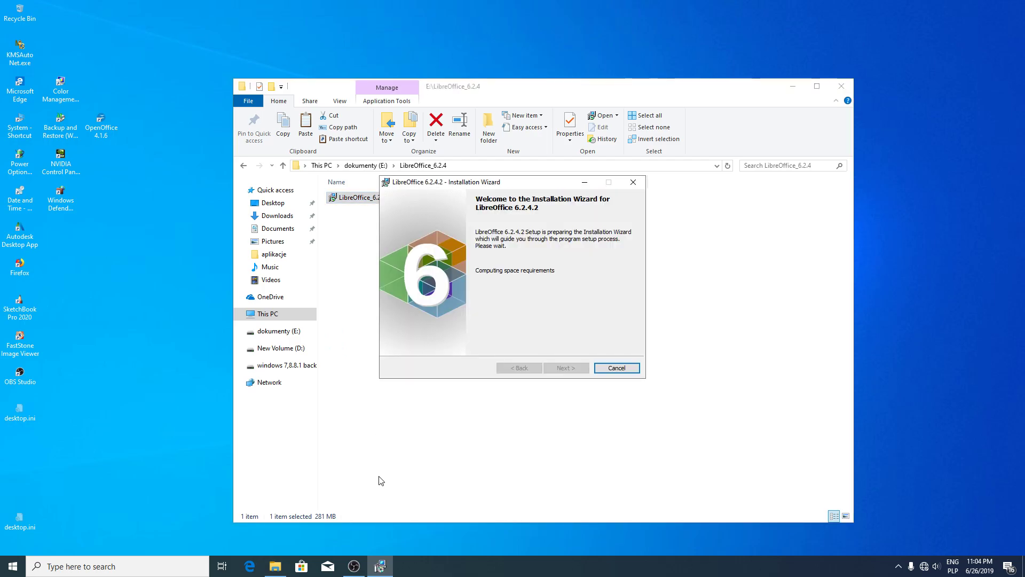
left_click(354, 566)
left_click(354, 566)
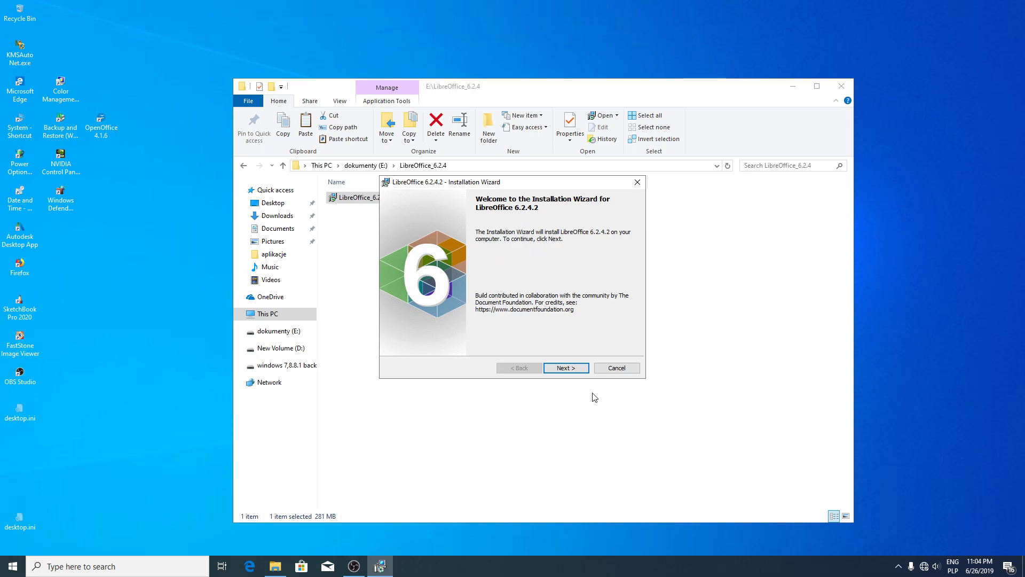
left_click(580, 370)
left_click(564, 371)
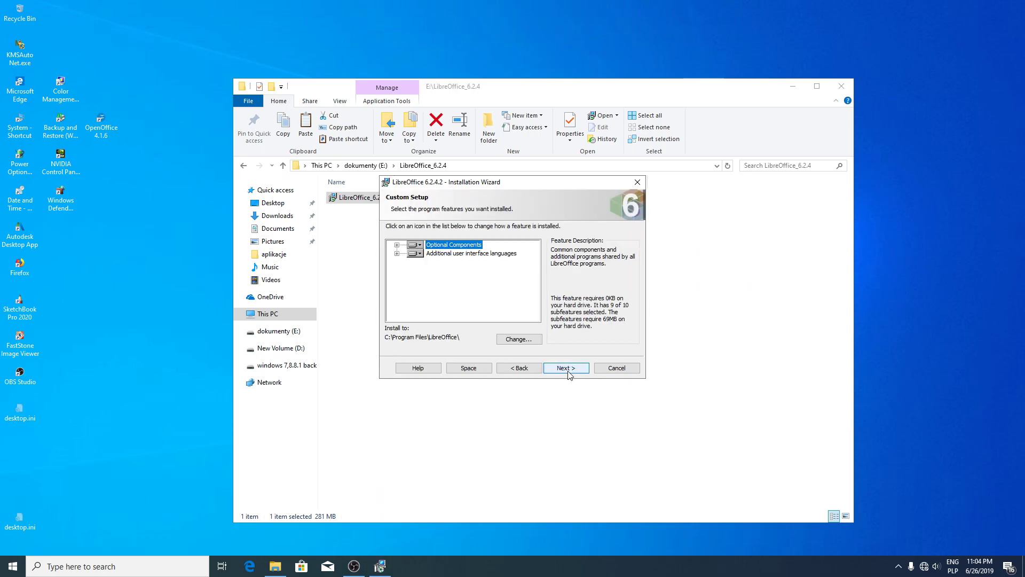
left_click(568, 369)
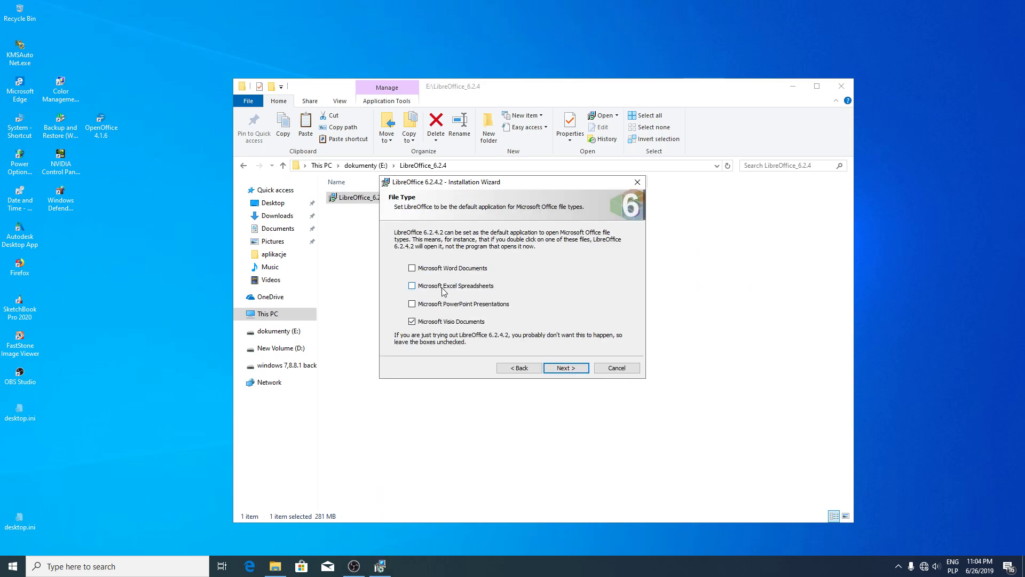
left_click(566, 368)
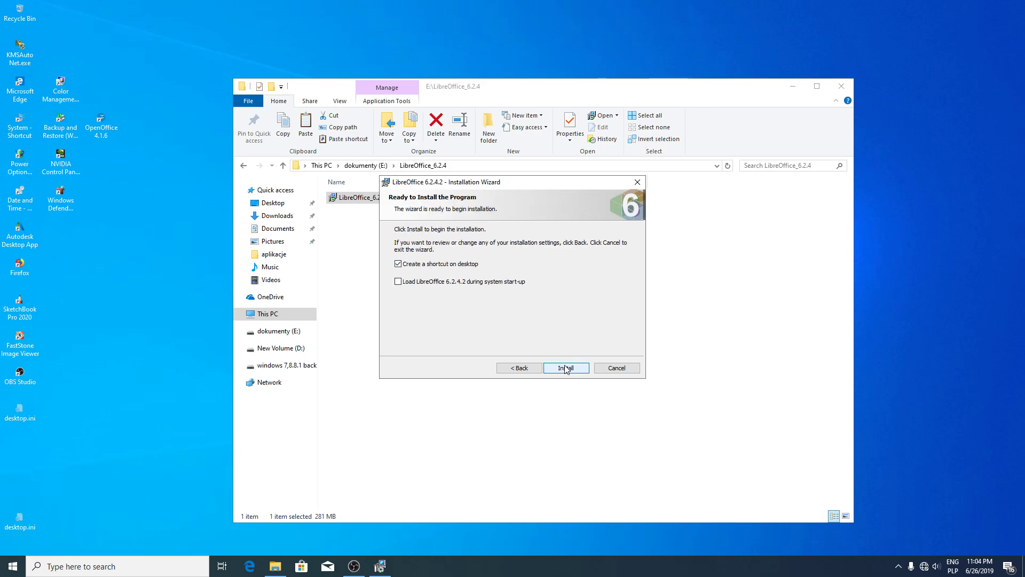
left_click(566, 369)
- Minimize File Explorer to uncover the desktop
left_click(793, 87)
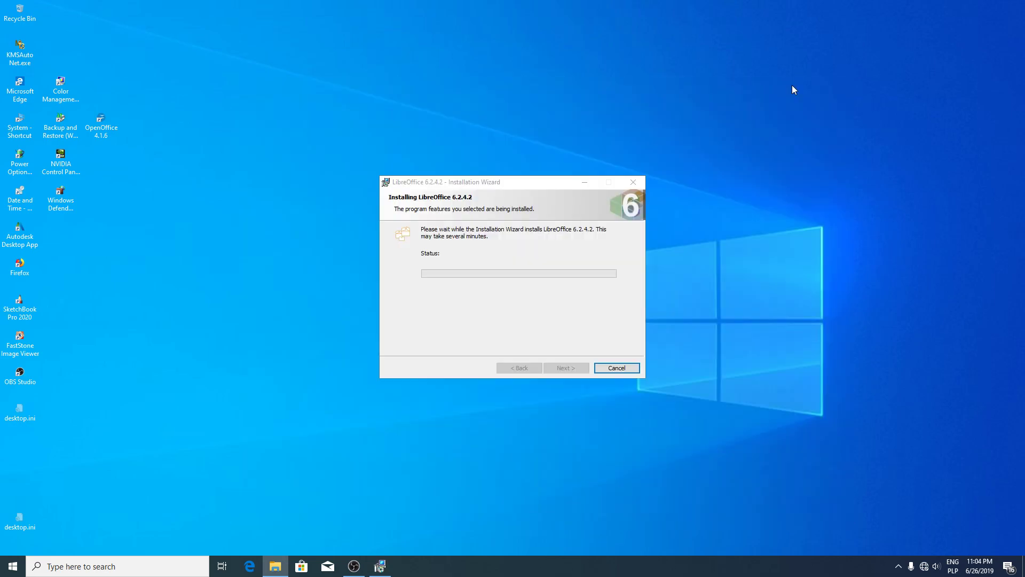
right_click(264, 363)
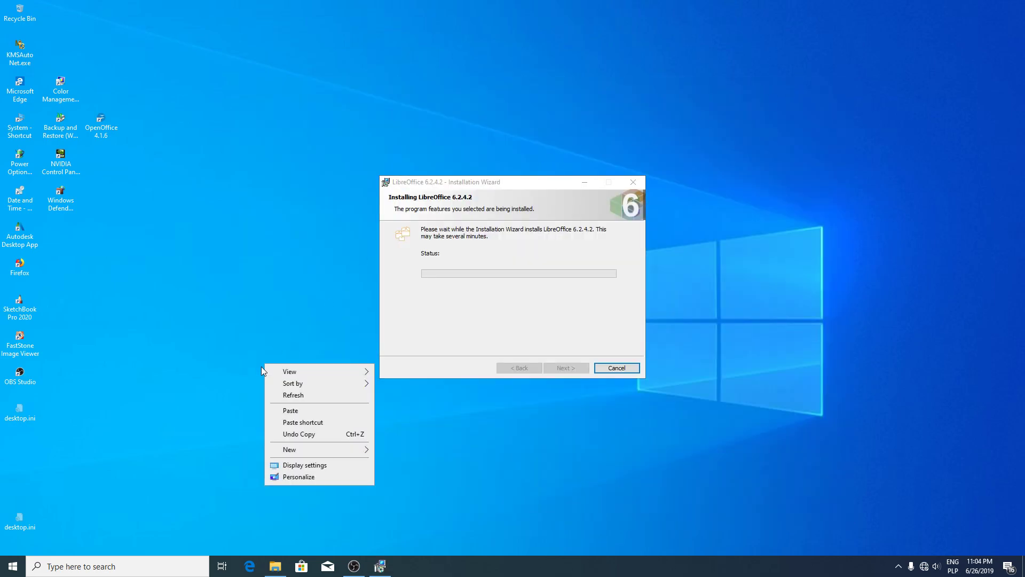
left_click(443, 534)
right_click(247, 506)
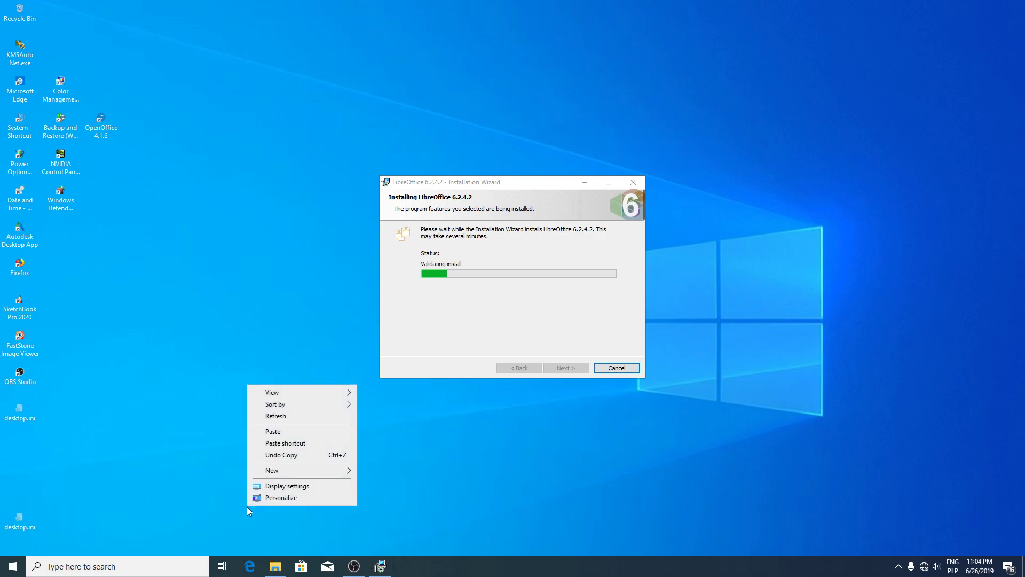
left_click(457, 530)
- Bring OBS Studio forward from the taskbar to quit it for the Files in Use warning
left_click(101, 564)
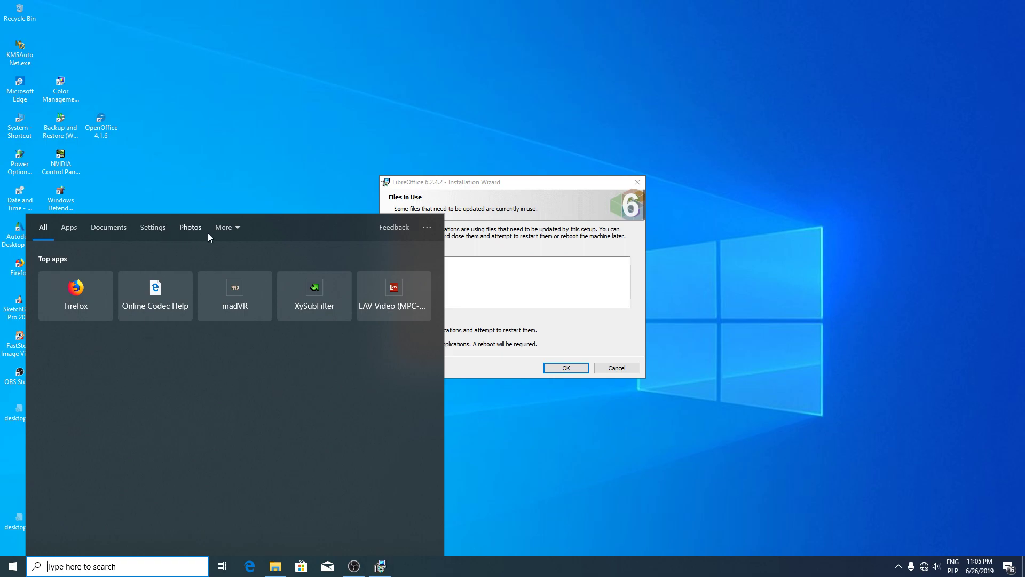
left_click(160, 227)
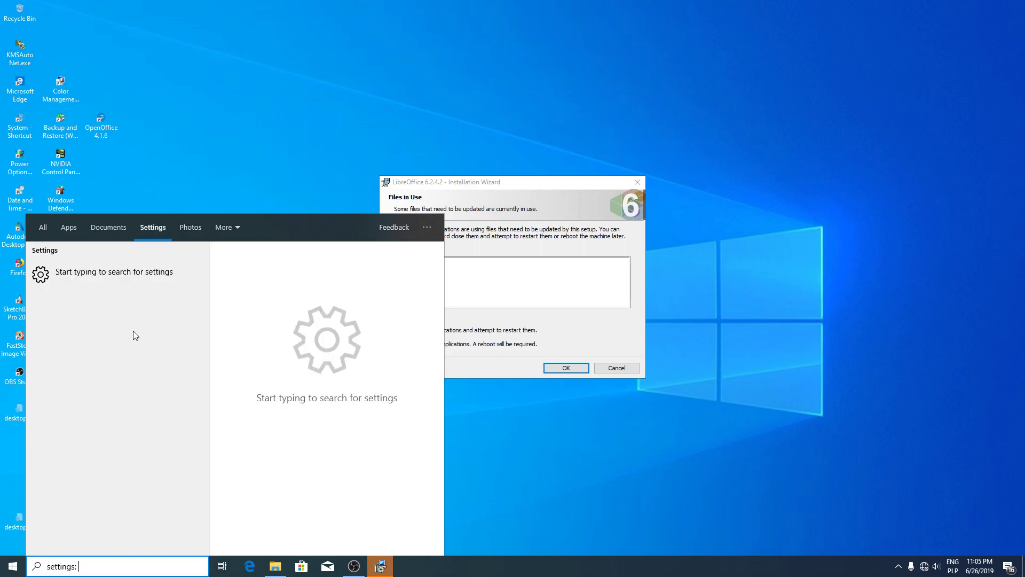
left_click(380, 566)
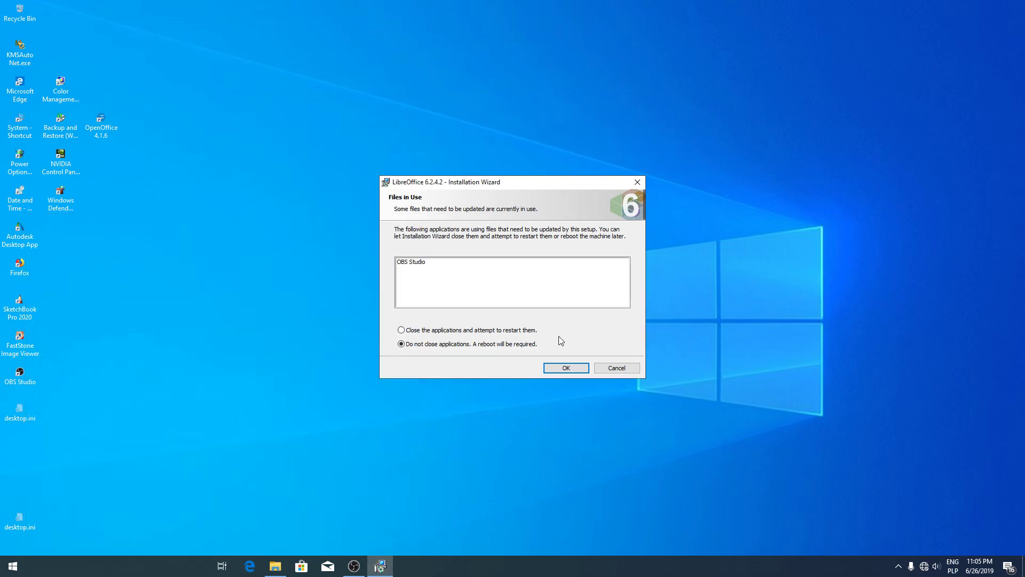
left_click(354, 565)
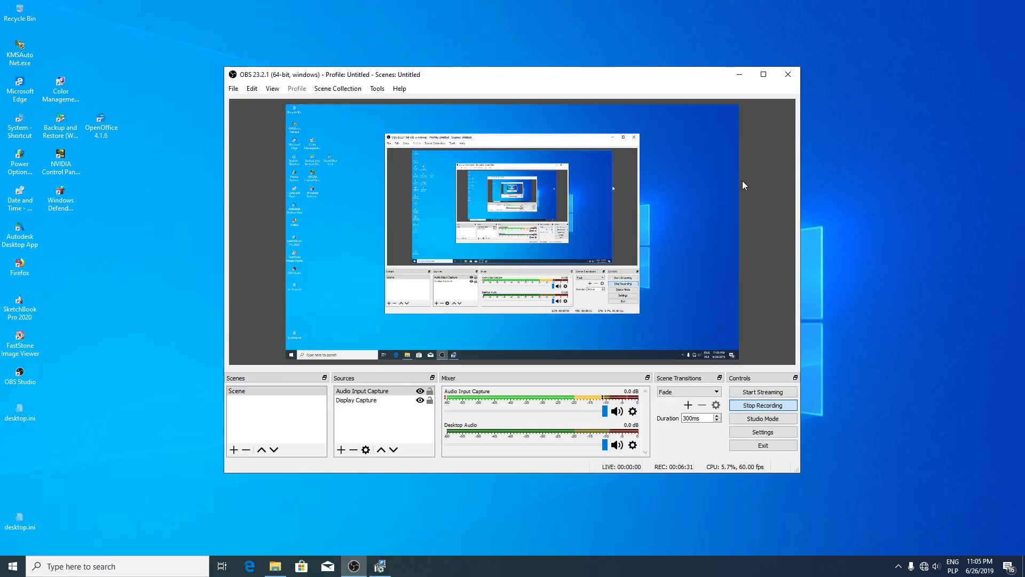